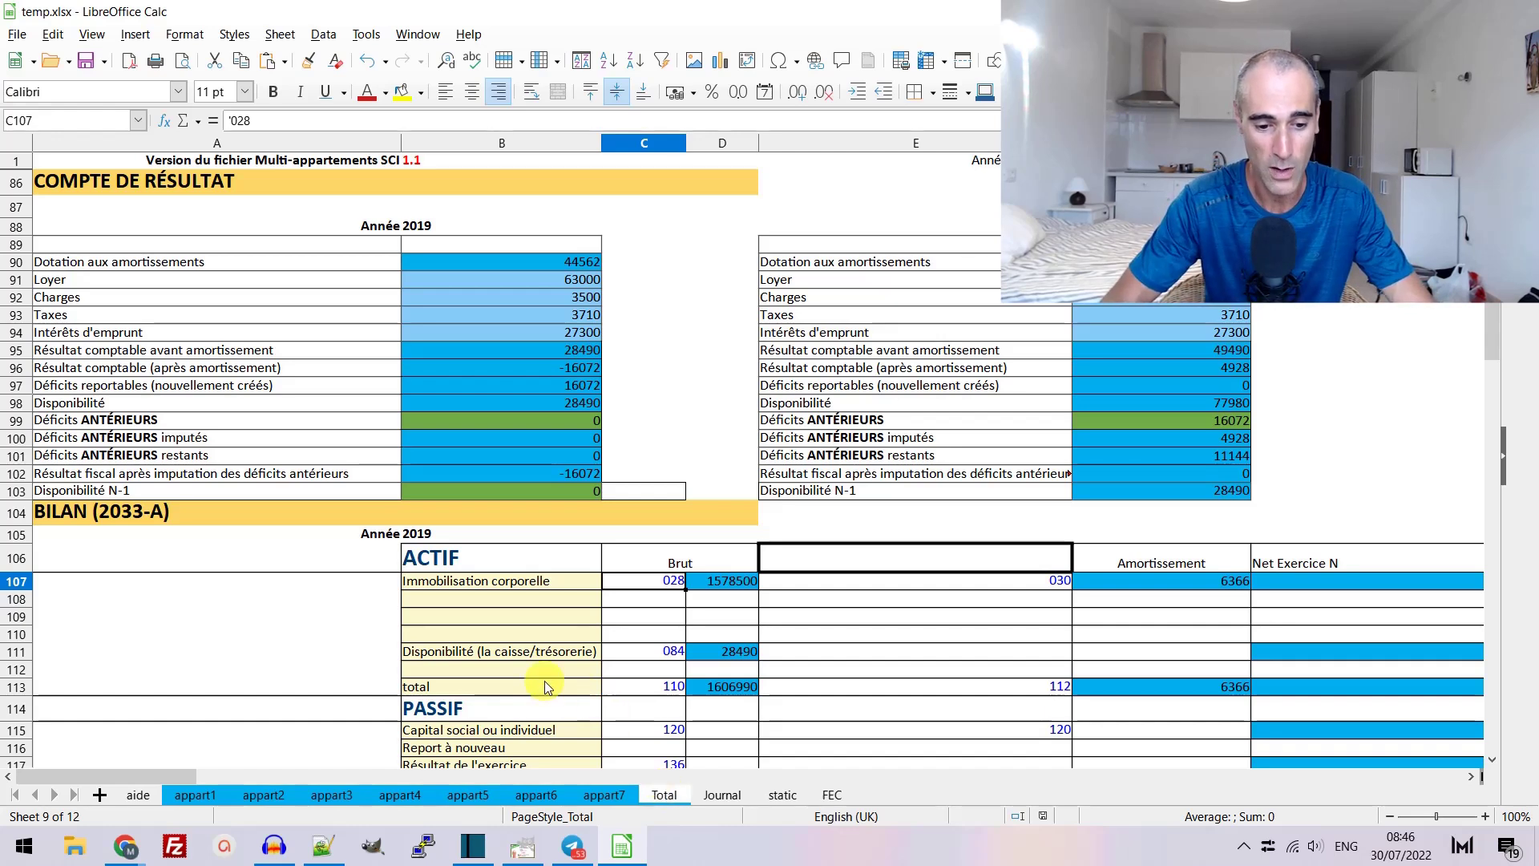
pyautogui.scroll(-1, 545, 681)
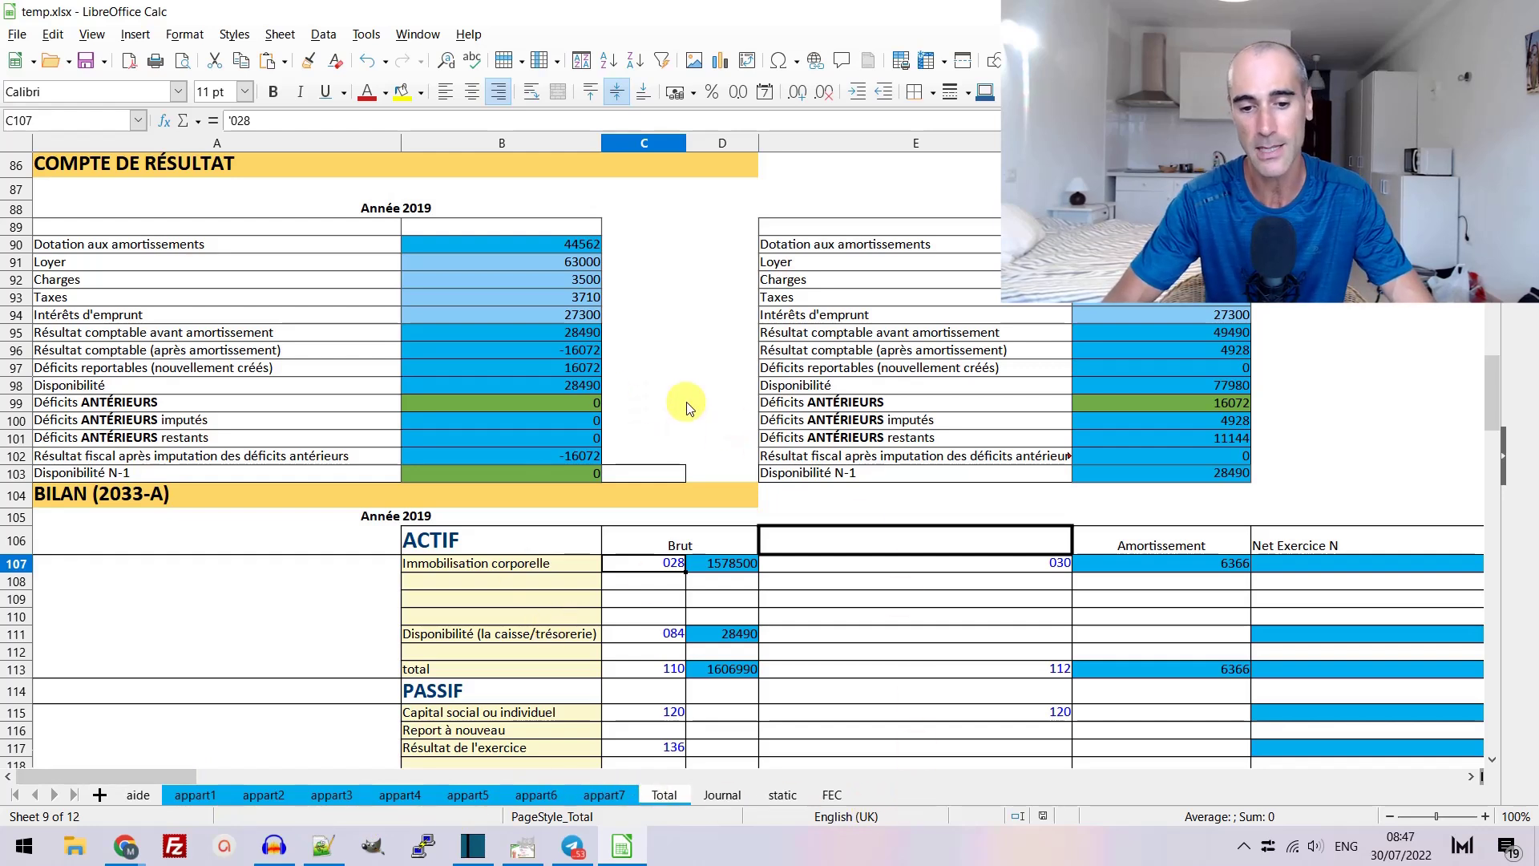
pyautogui.click(653, 369)
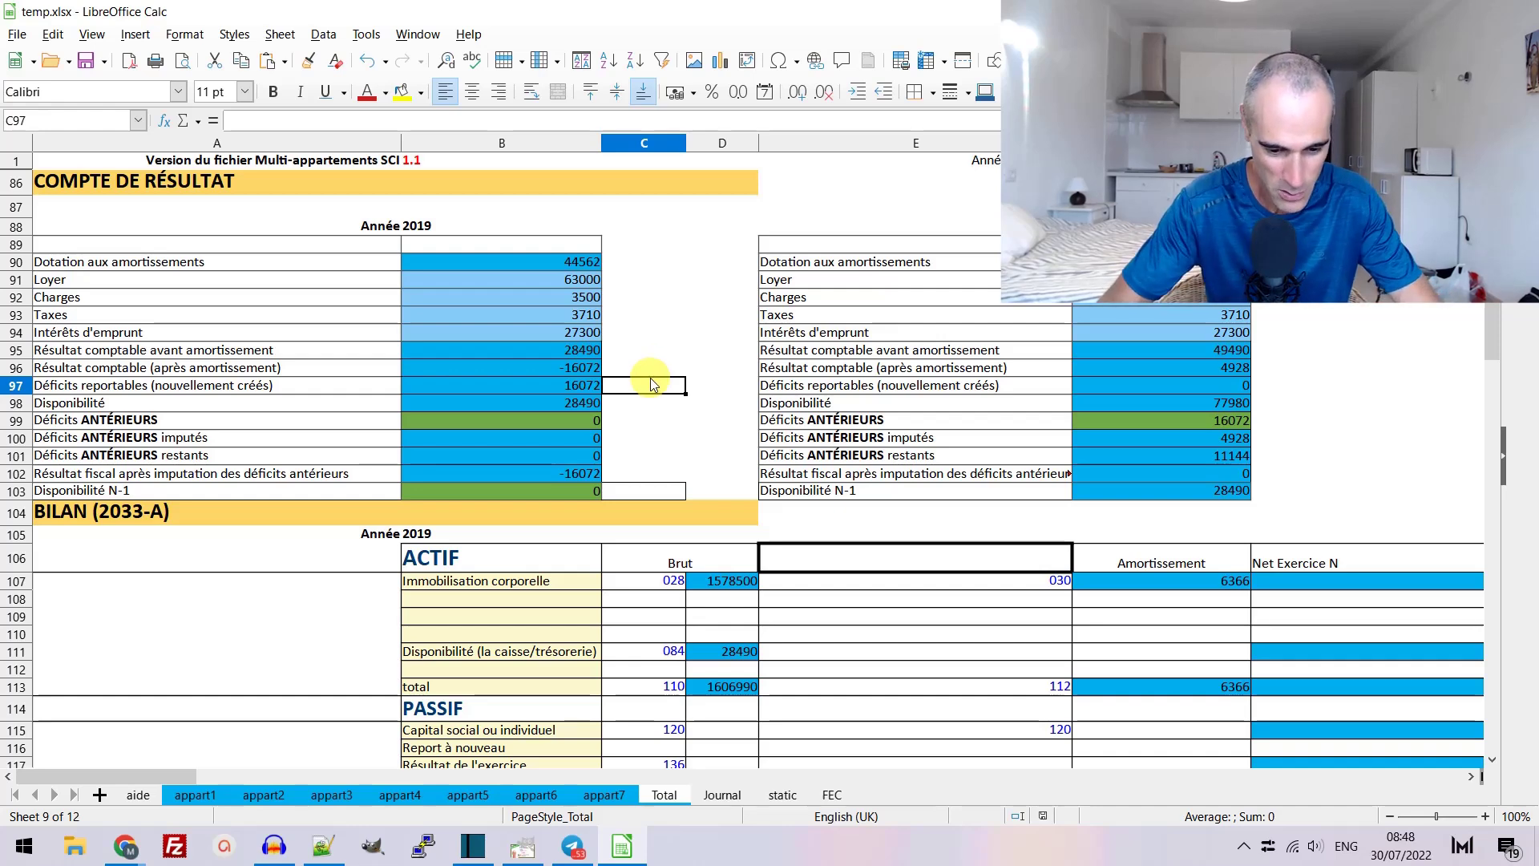
# - Switch to the je-declare.com site in the browser, expand the Assistance section and open its details page
pyautogui.hotkey('alt', 'Tab')
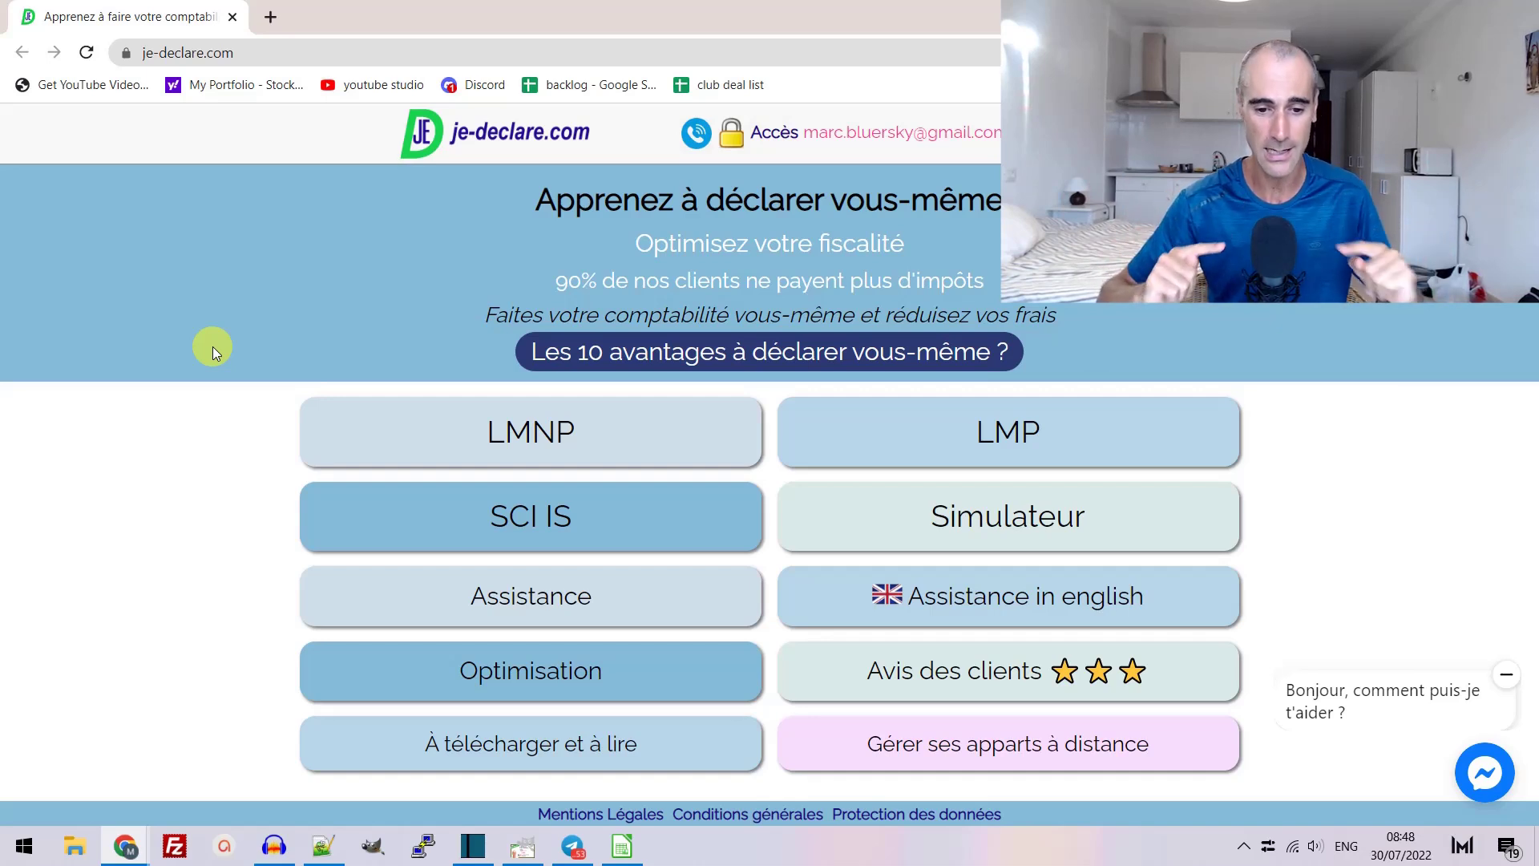
pyautogui.click(491, 596)
pyautogui.scroll(-1, 505, 513)
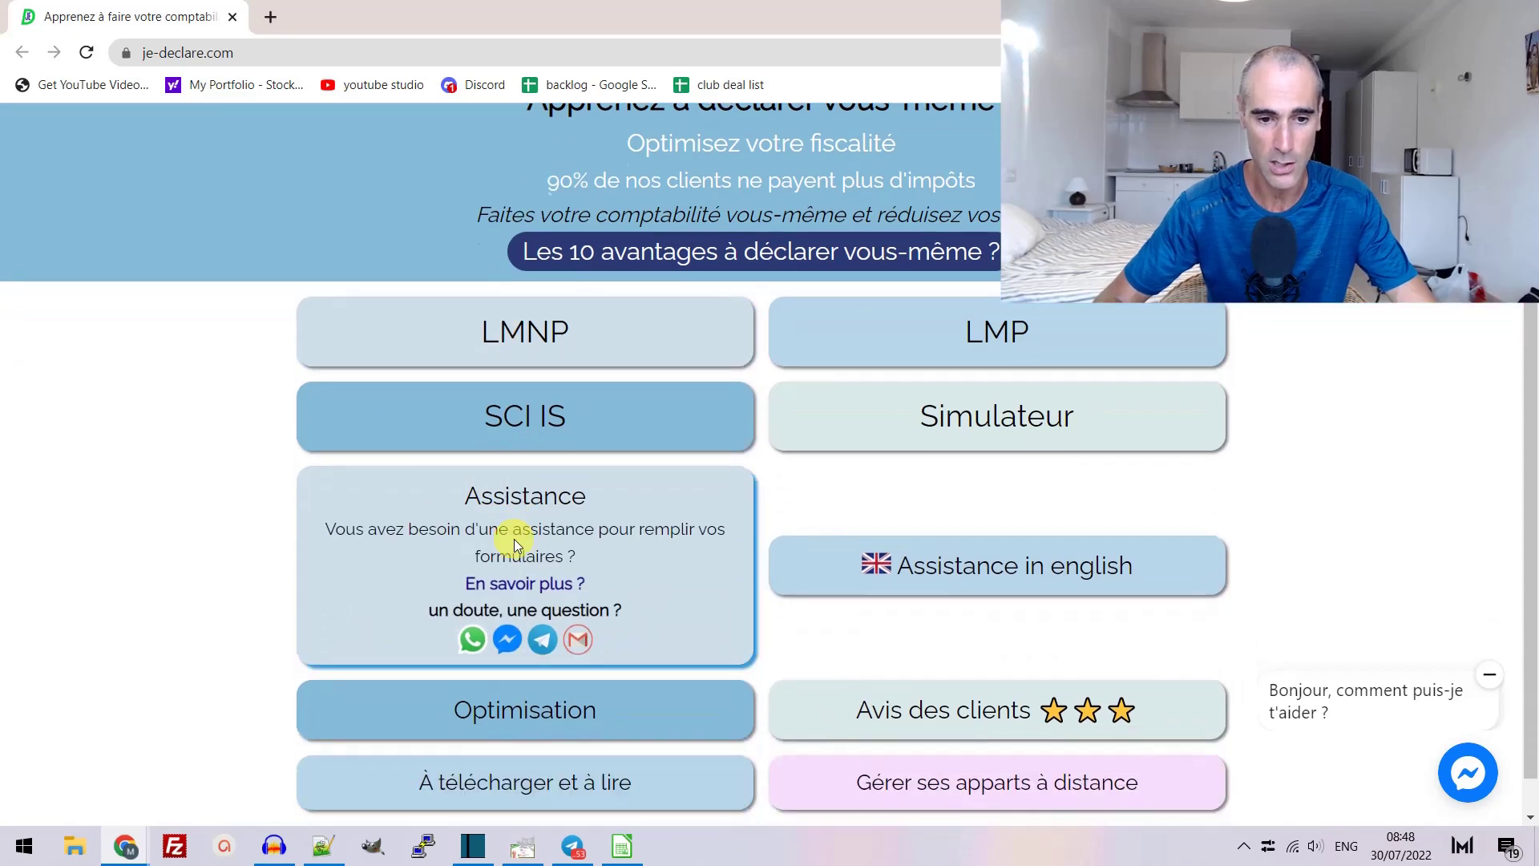
pyautogui.click(498, 589)
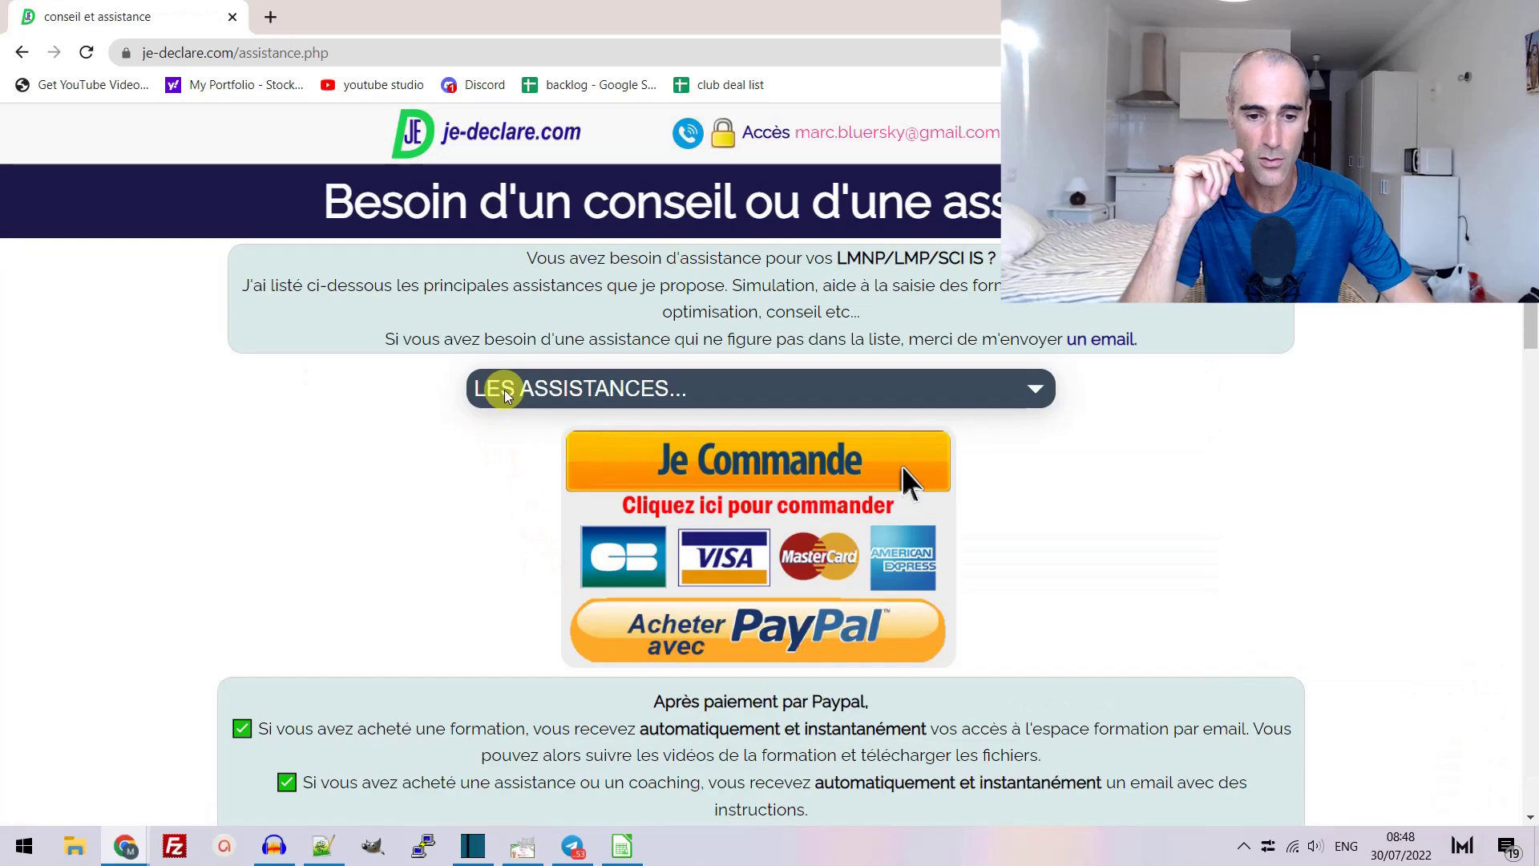
# - Look through the assistance offers down to the multi-apartment files for LMNP-LMP and SCI, and return to the page start
pyautogui.scroll(-15, 448, 453)
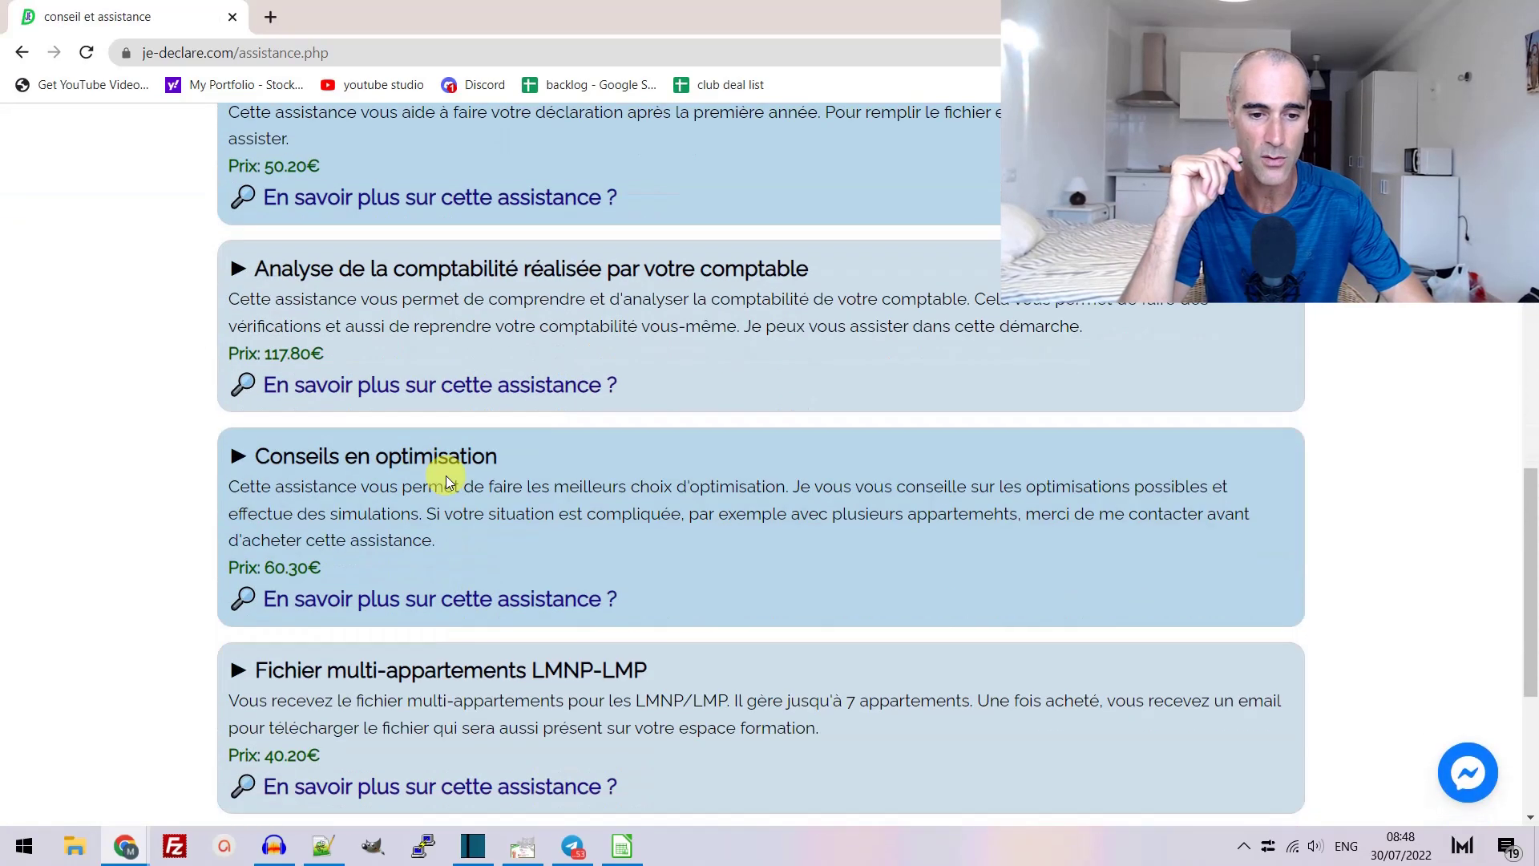
pyautogui.scroll(-2, 446, 481)
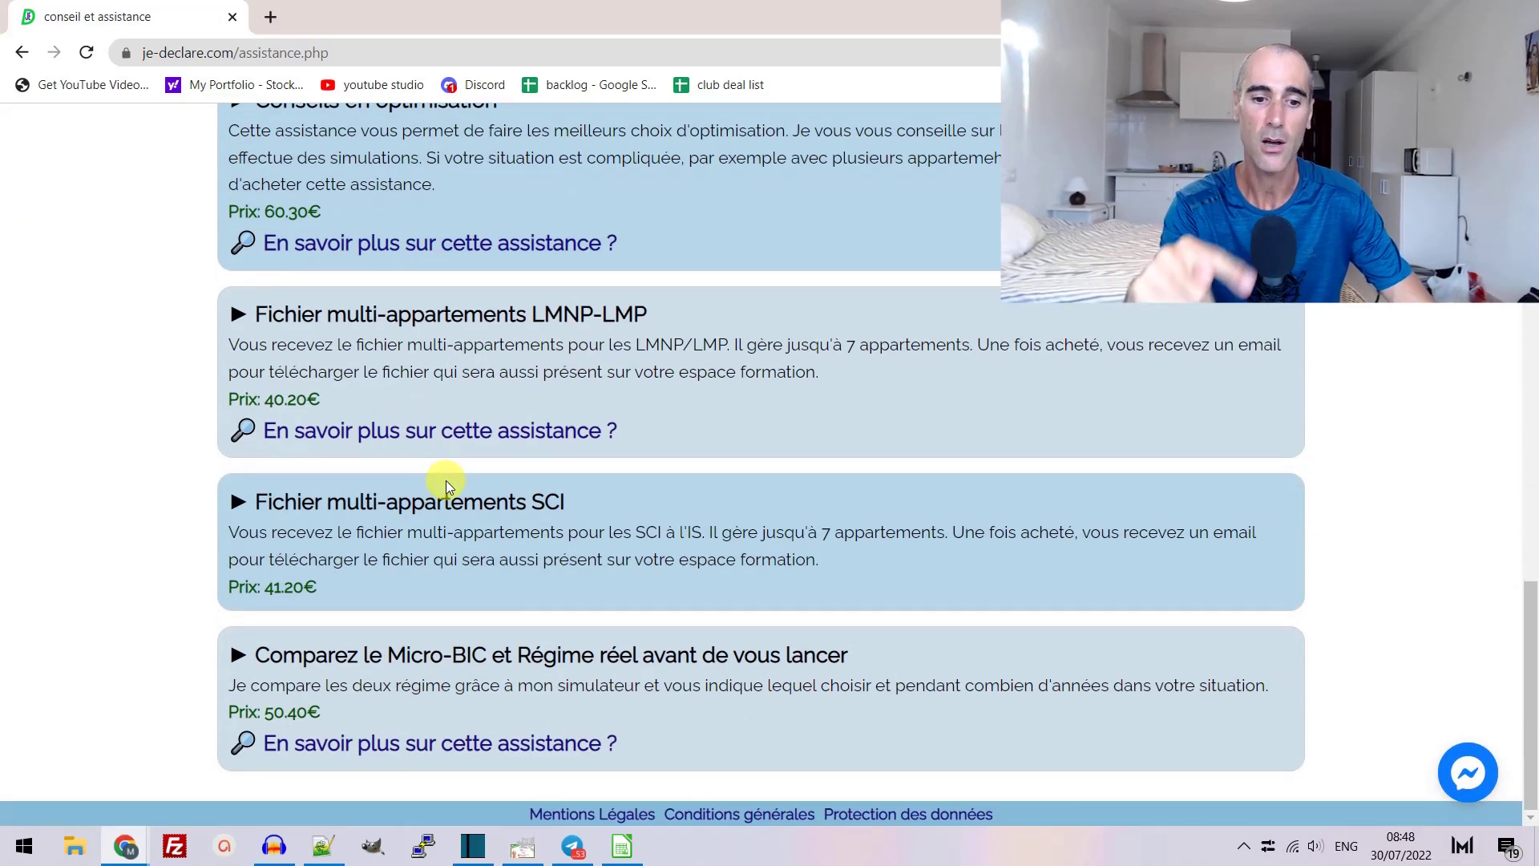
pyautogui.scroll(10, 422, 480)
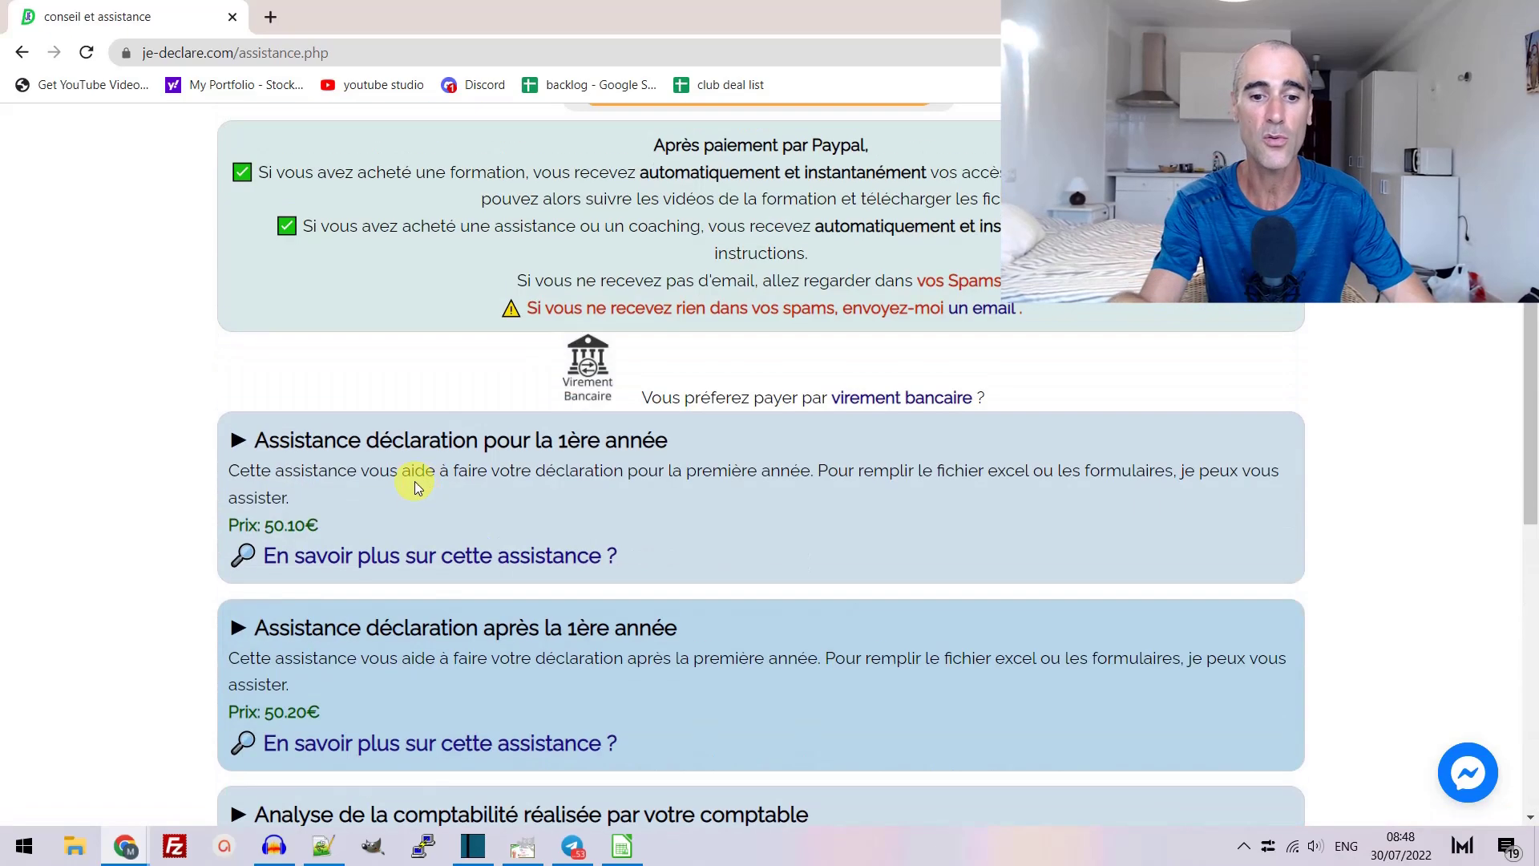
pyautogui.scroll(7, 409, 478)
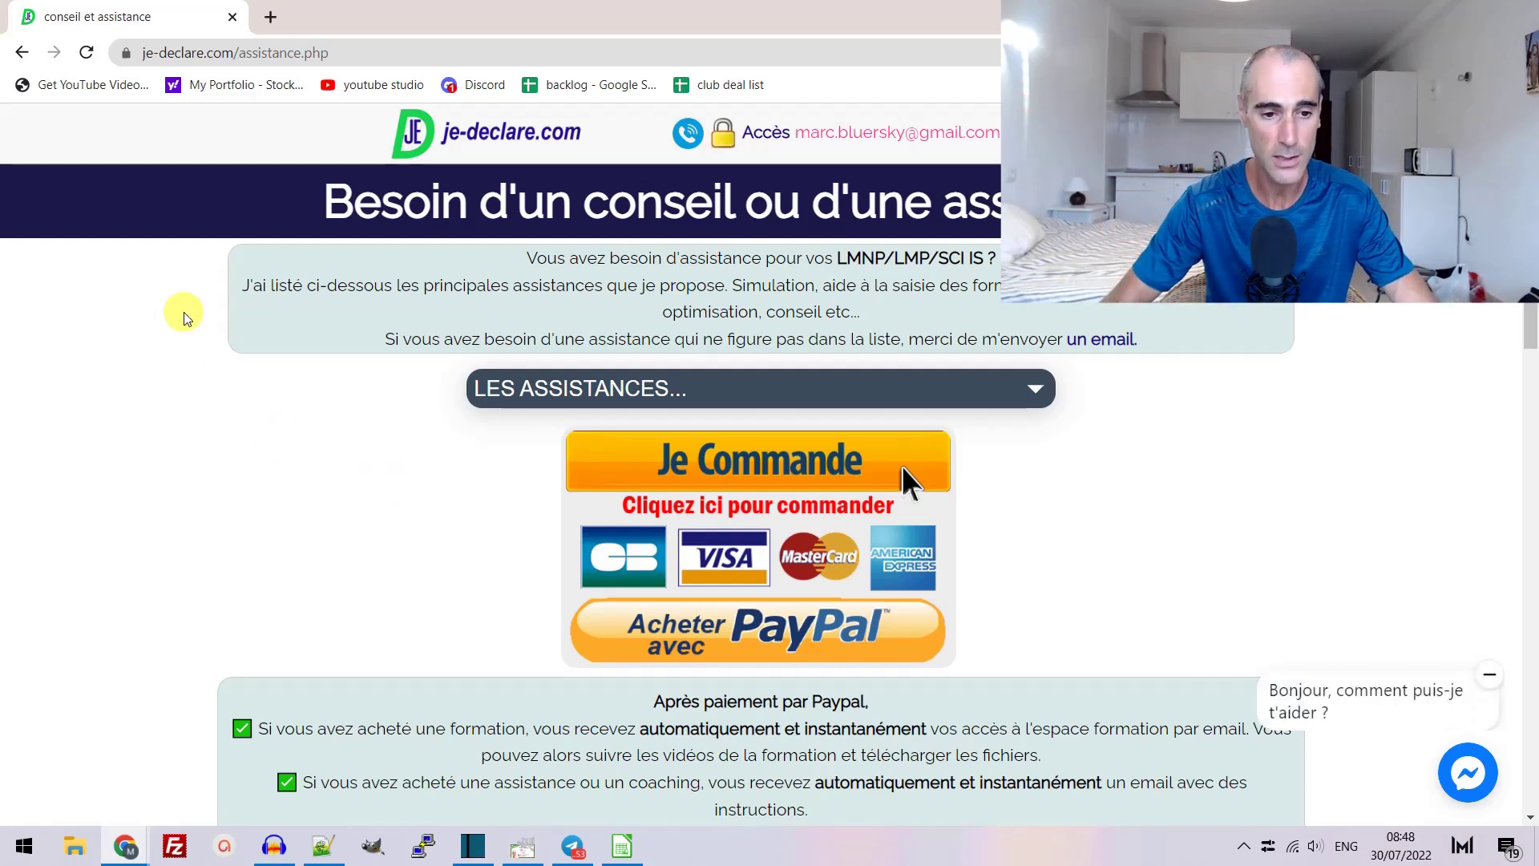
# - Return to the je-declare.com home page and expand the SCI IS section
pyautogui.click(21, 53)
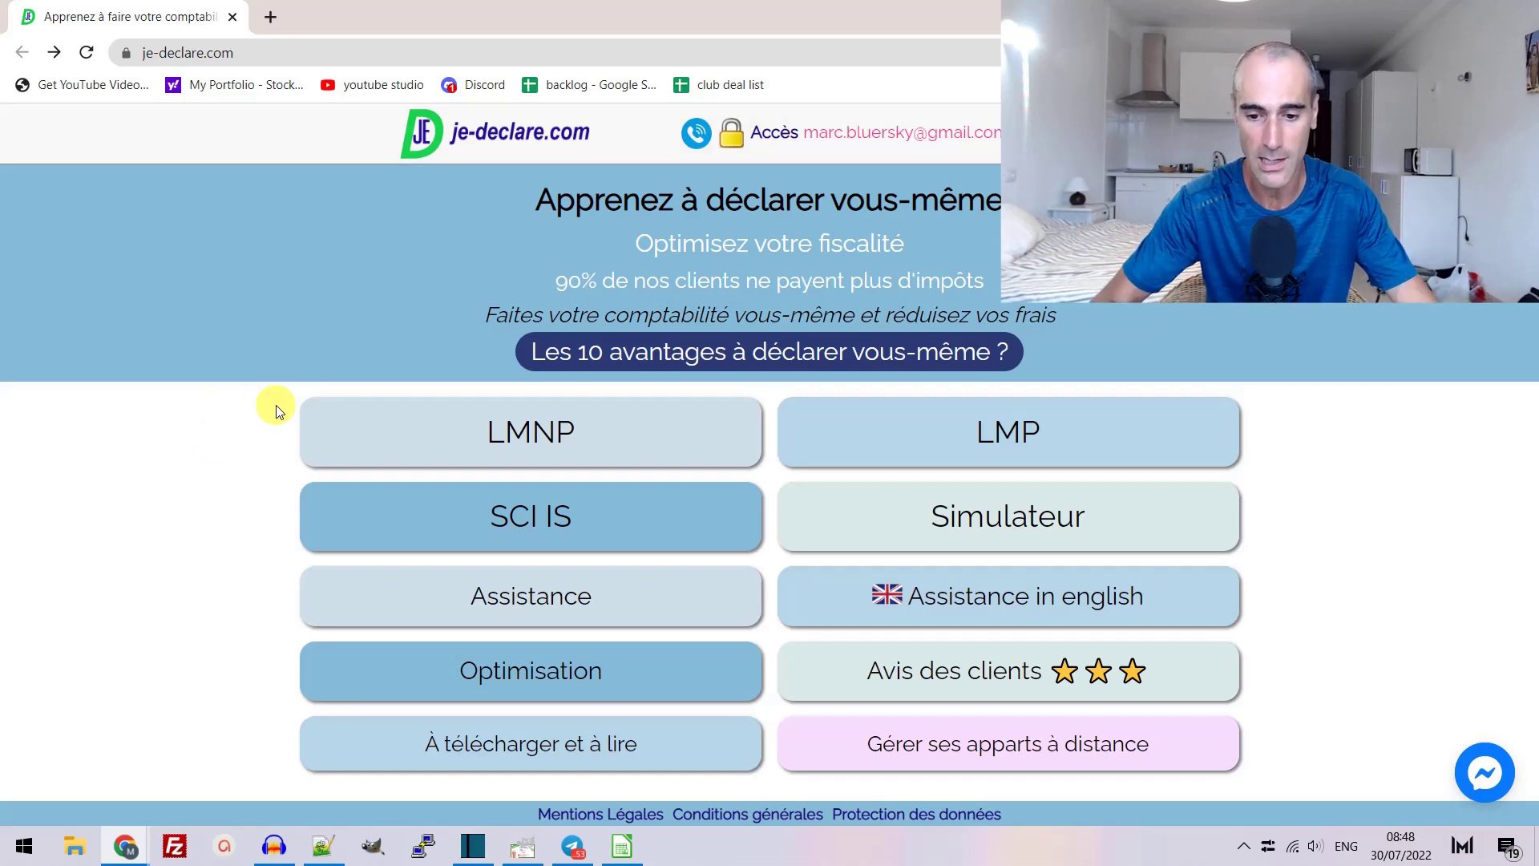
pyautogui.click(539, 519)
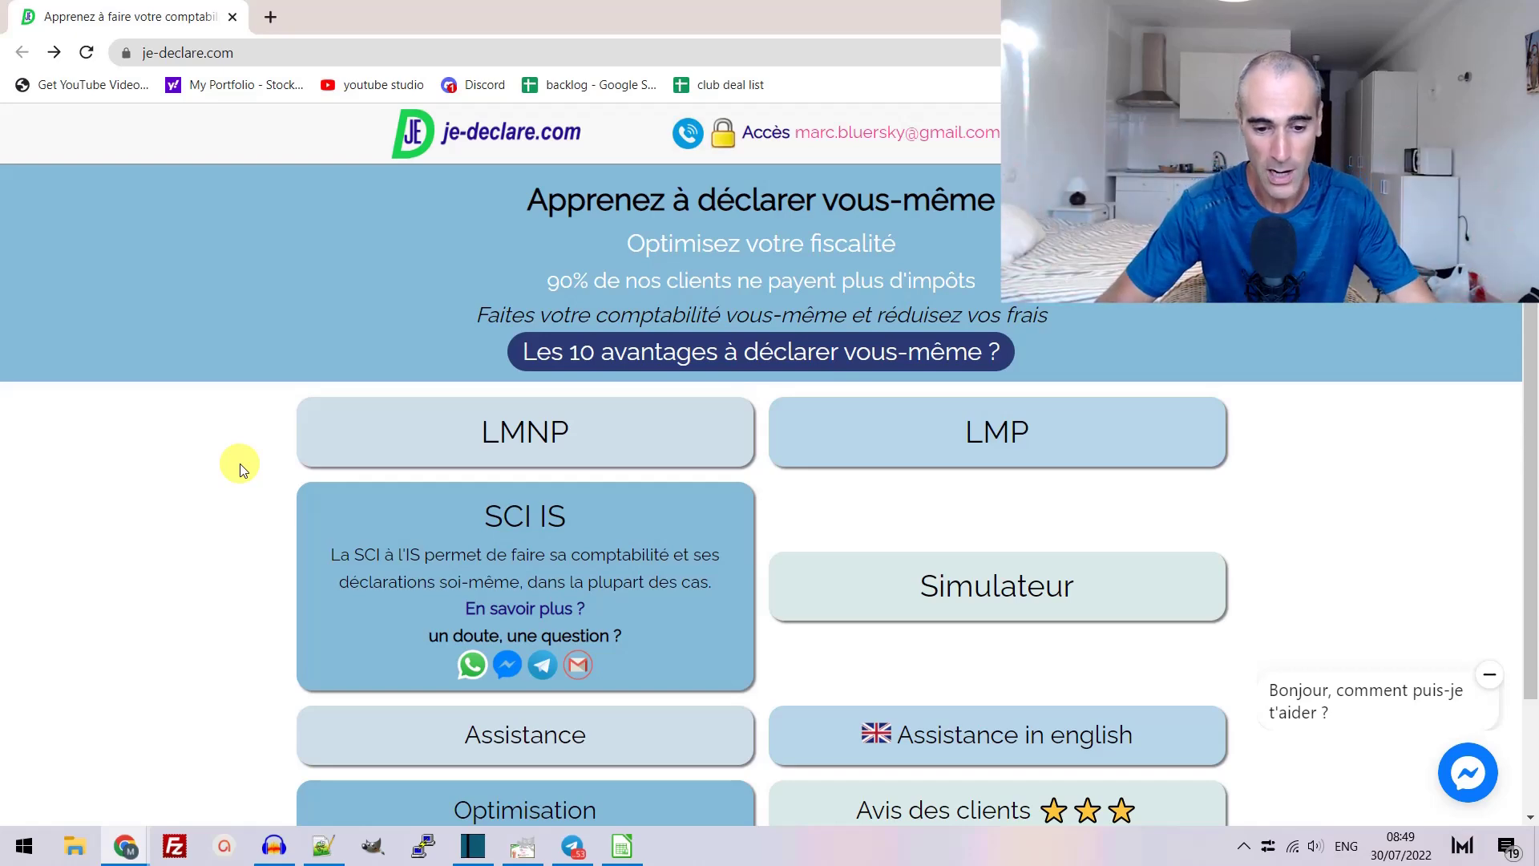
# - Switch back to temp.xlsx in LibreOffice Calc and show the usage instructions on the aide sheet
pyautogui.click(622, 846)
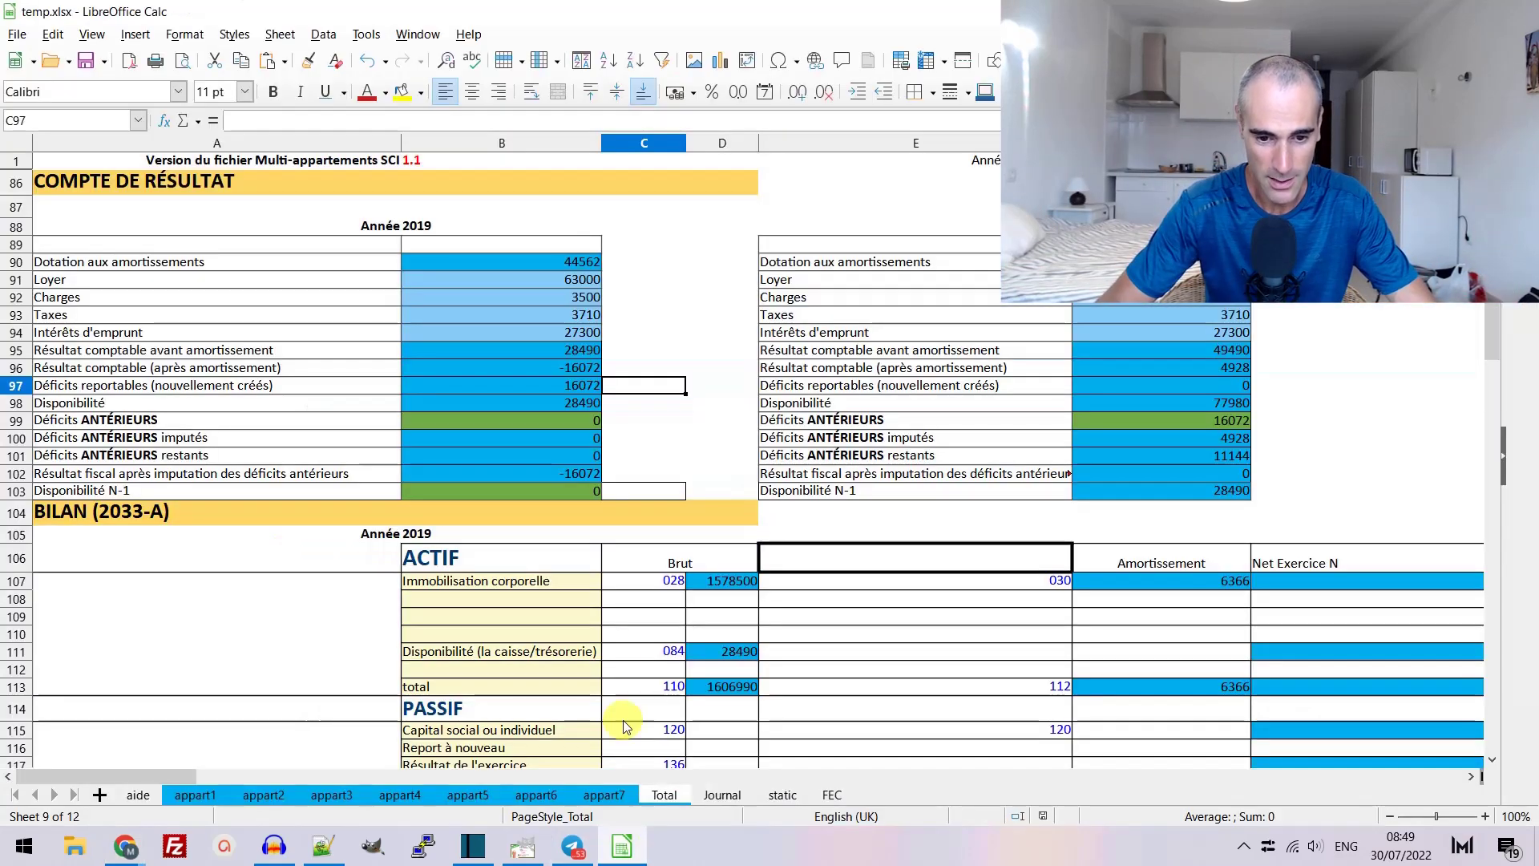
pyautogui.click(377, 297)
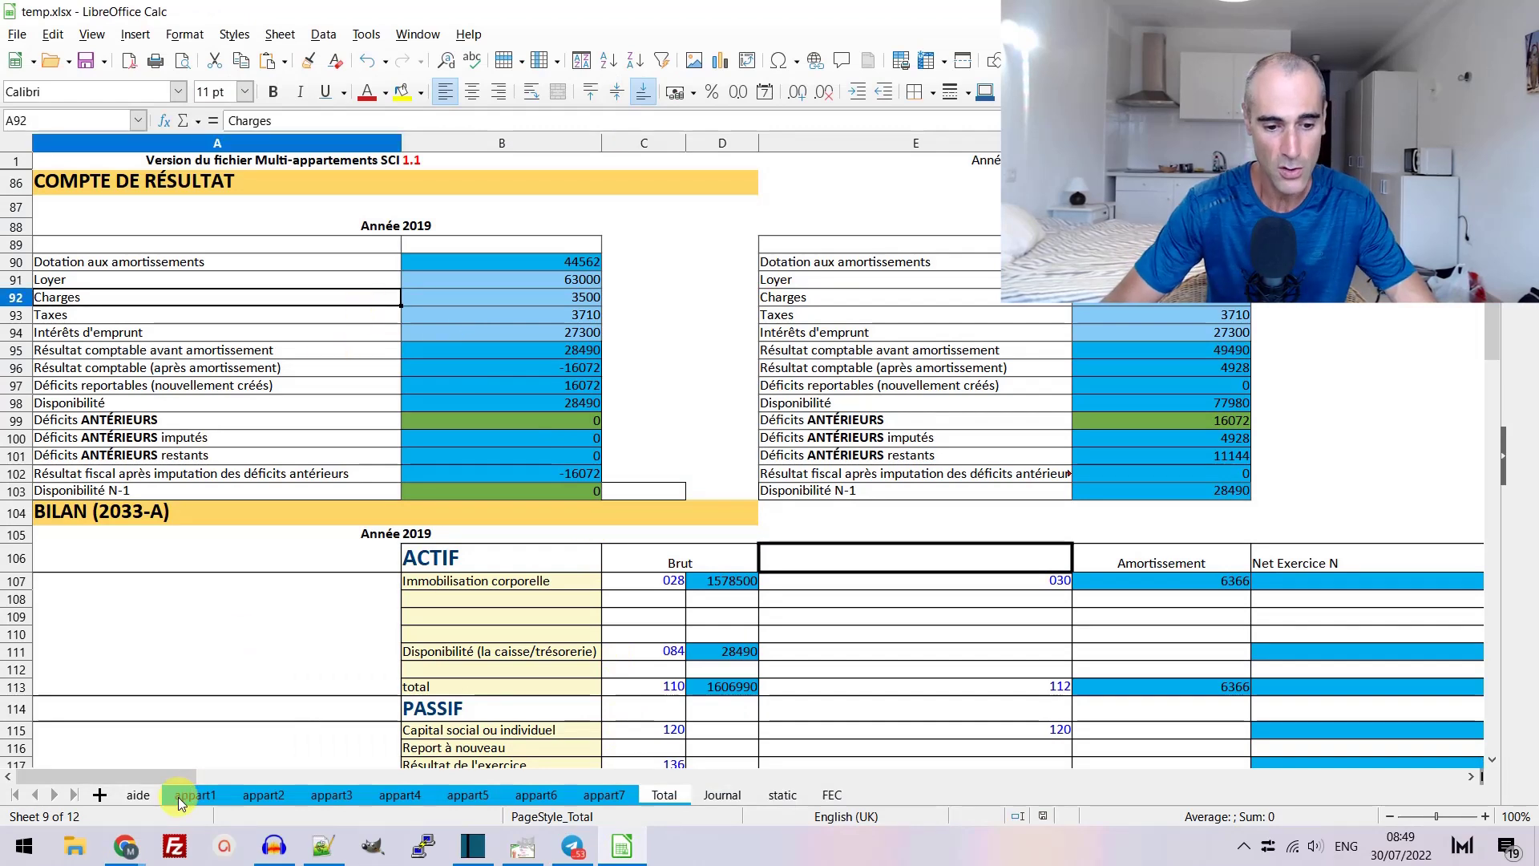
pyautogui.keyDown('shift'); pyautogui.click(138, 795); pyautogui.keyUp('shift')
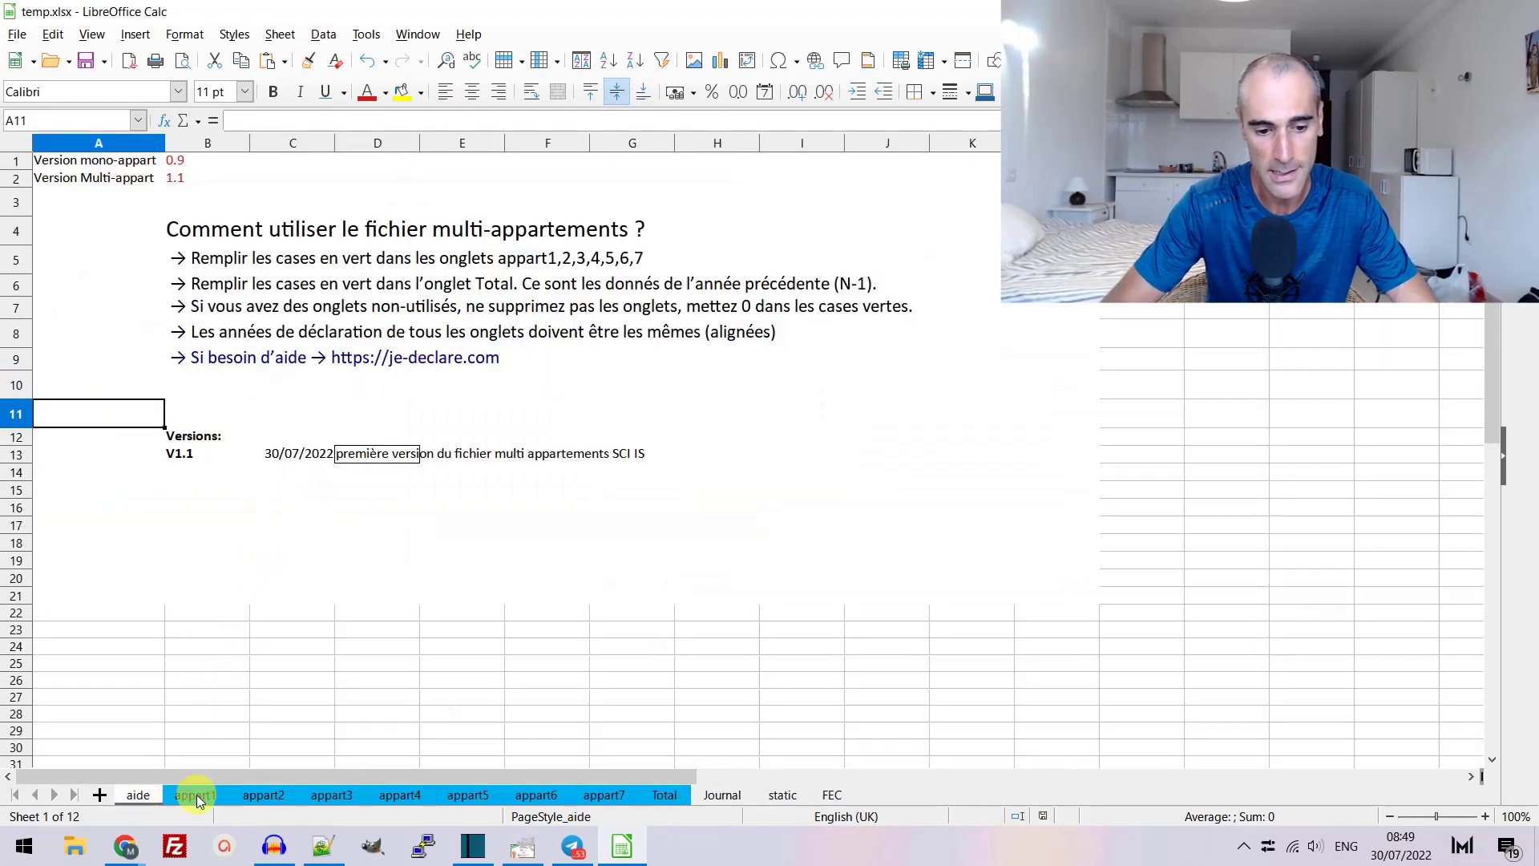
# - Open the appart1 sheet and select the file version value in cell B1
pyautogui.click(195, 795)
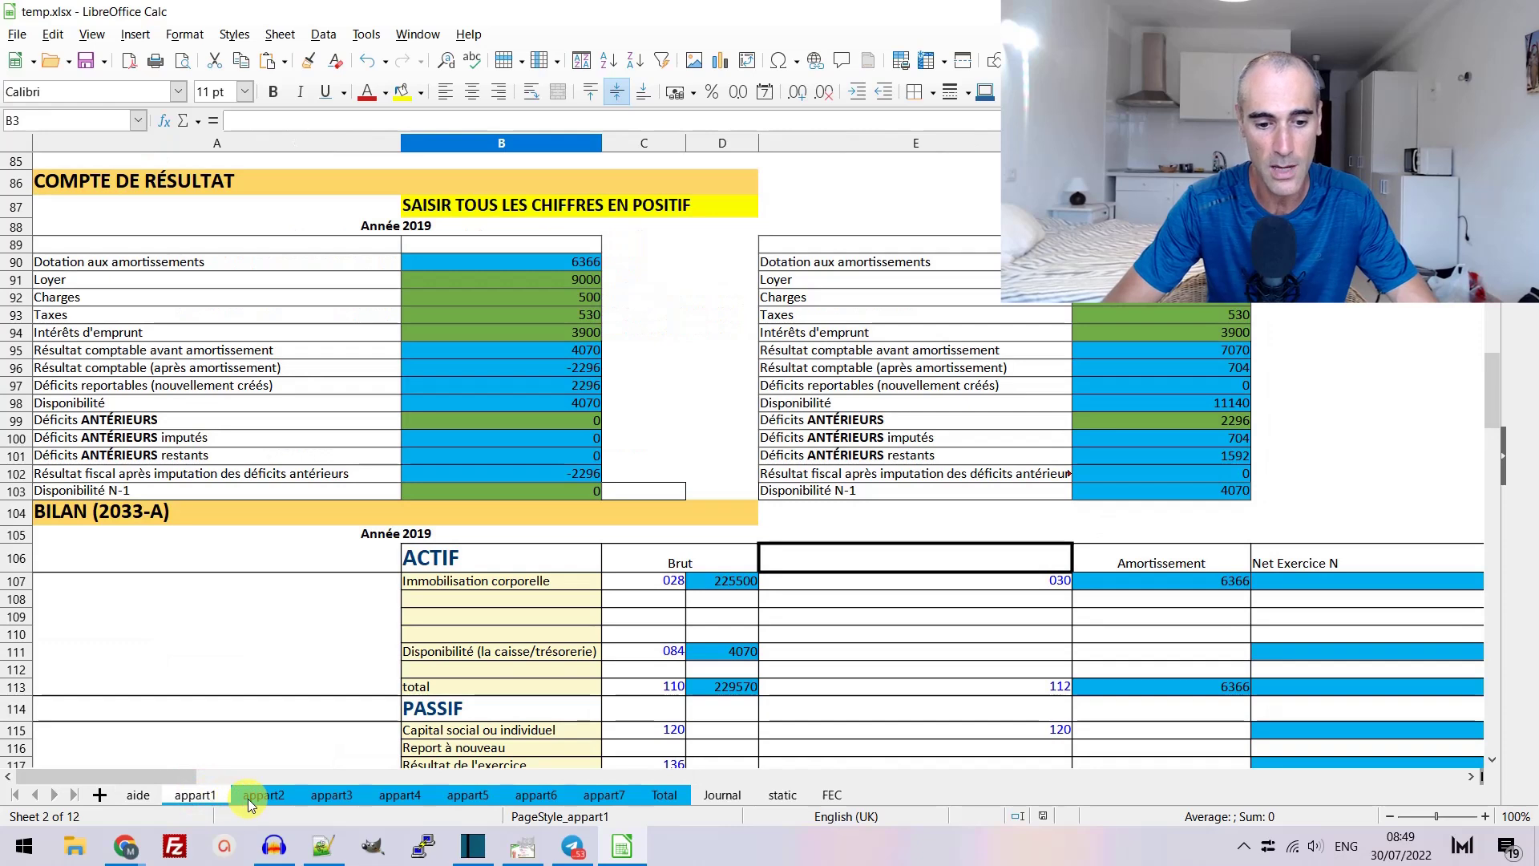
pyautogui.scroll(20, 217, 355)
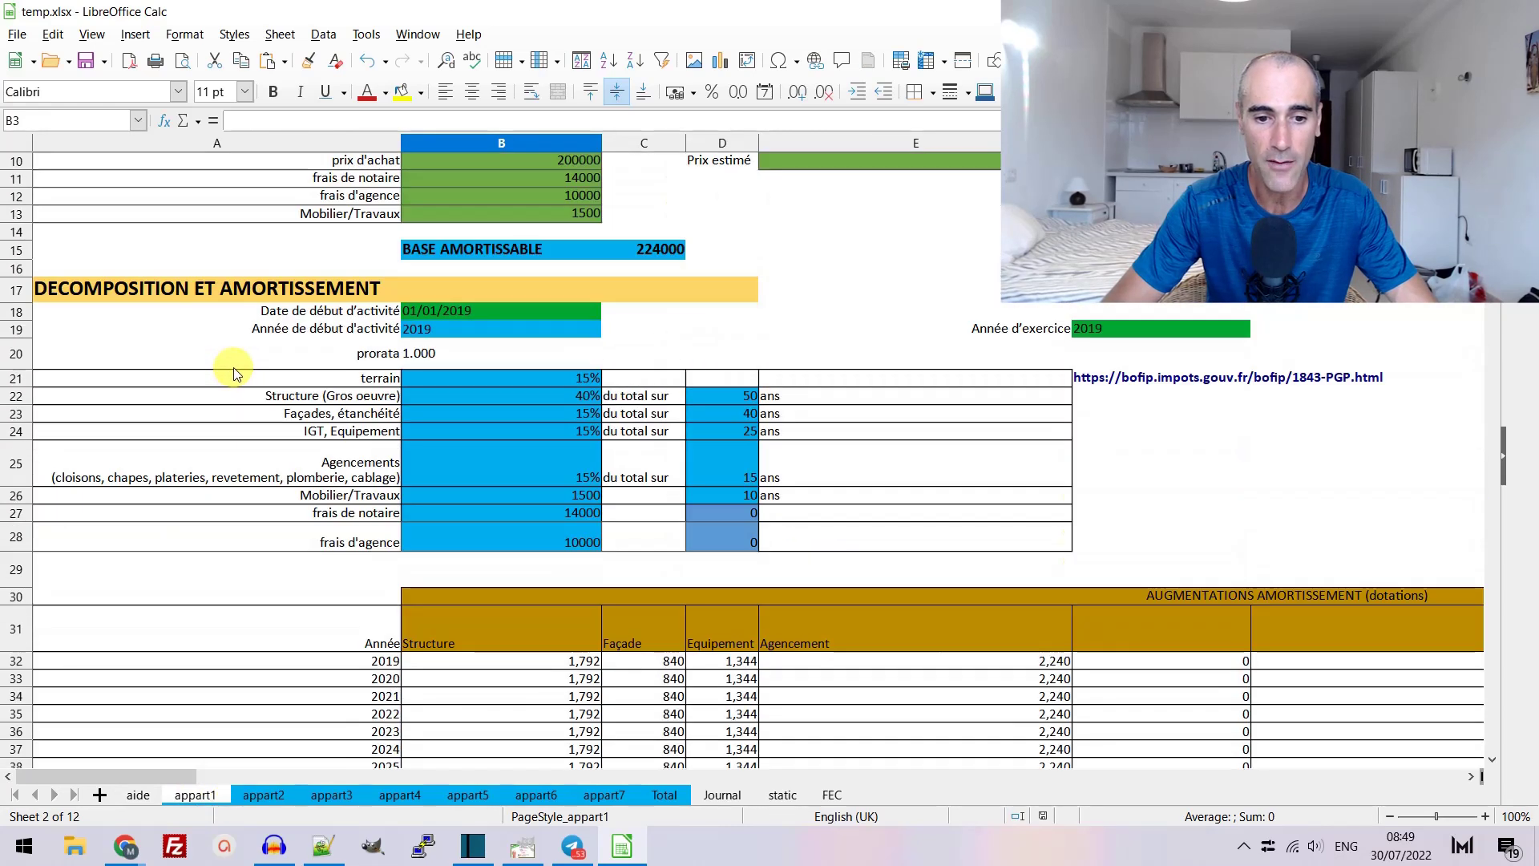
pyautogui.scroll(3, 234, 367)
pyautogui.click(400, 161)
pyautogui.click(441, 160)
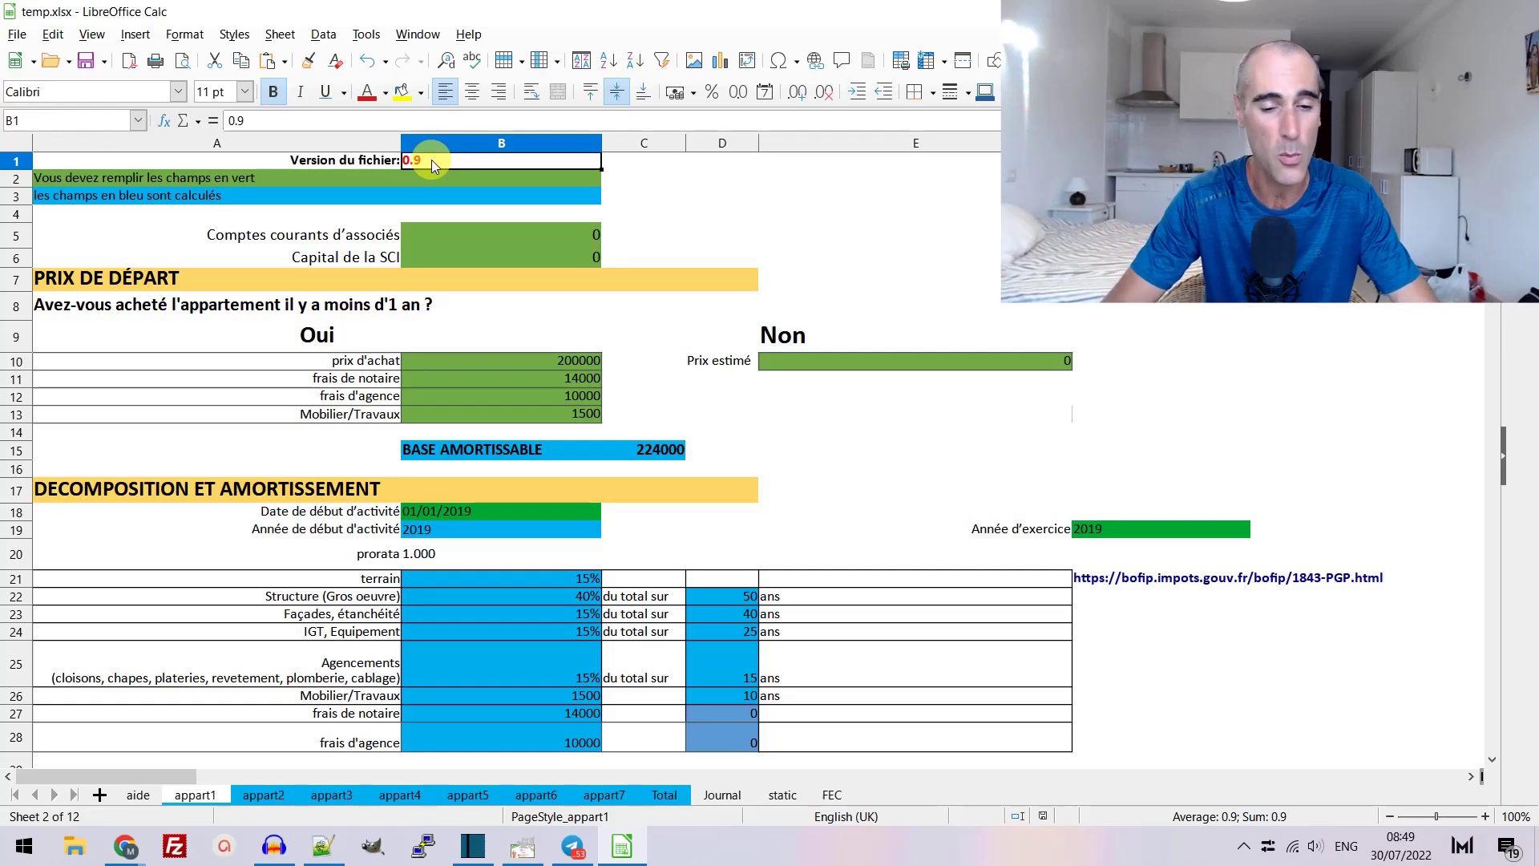
# - Examine appart1's depreciation breakdown, yearly amortisation table, income statement and form sections
pyautogui.scroll(-3, 429, 344)
pyautogui.scroll(-19, 432, 354)
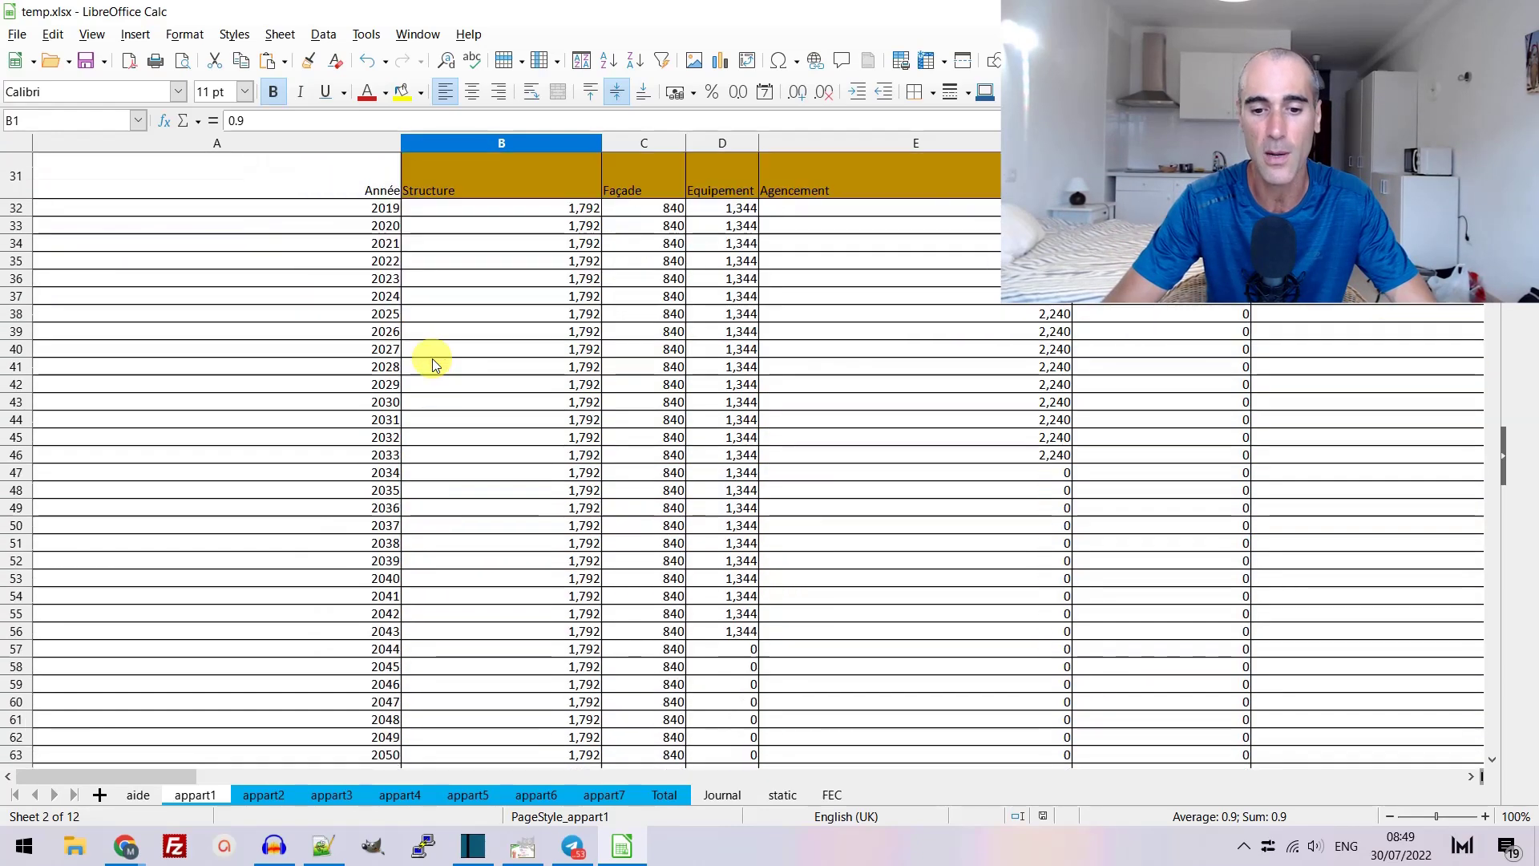
pyautogui.scroll(-4, 449, 364)
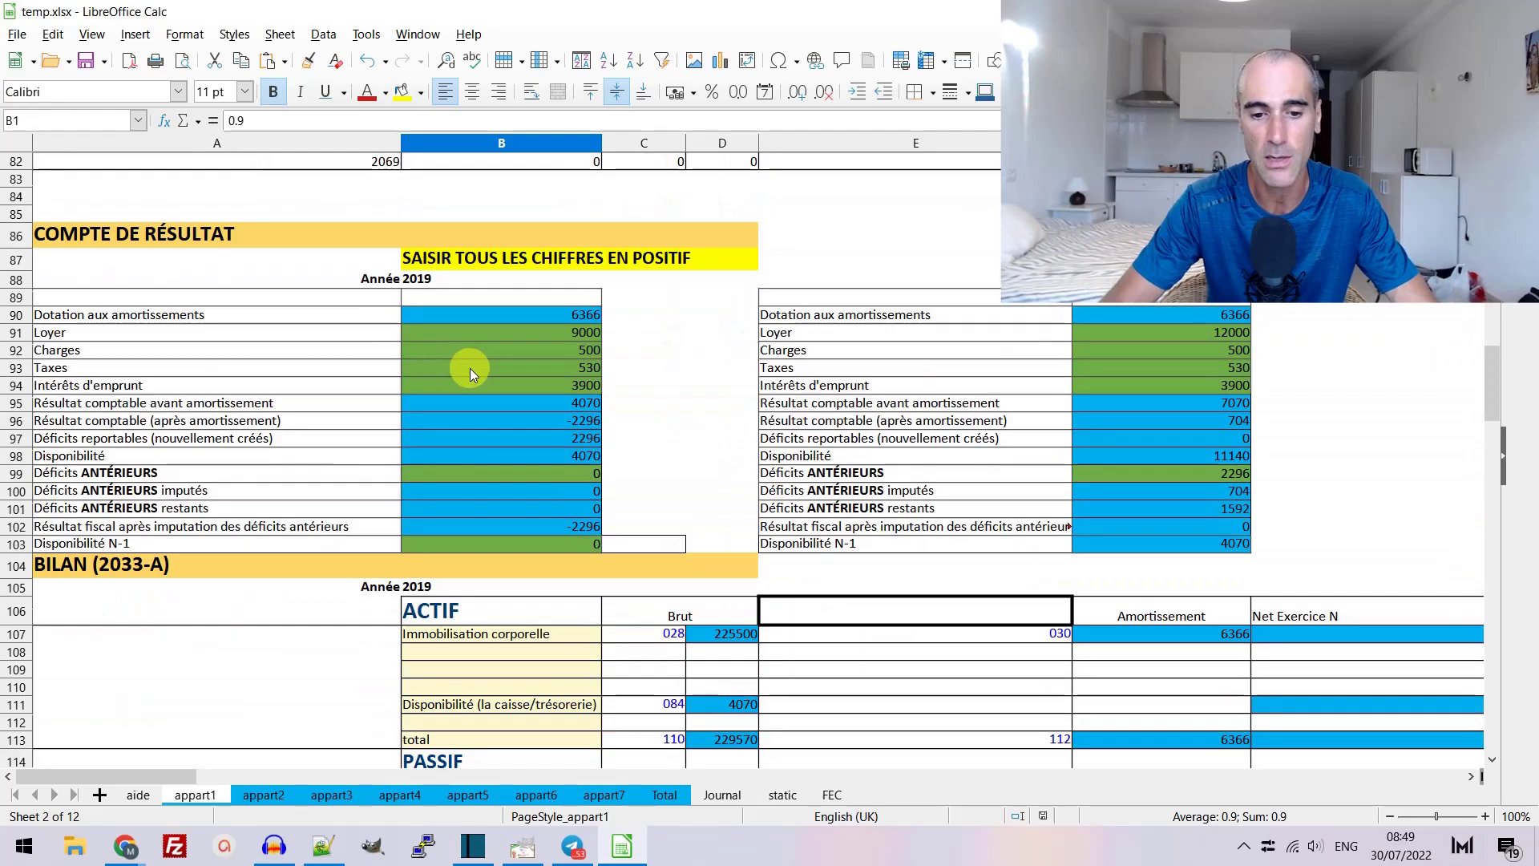
pyautogui.scroll(17, 481, 353)
pyautogui.scroll(9, 494, 327)
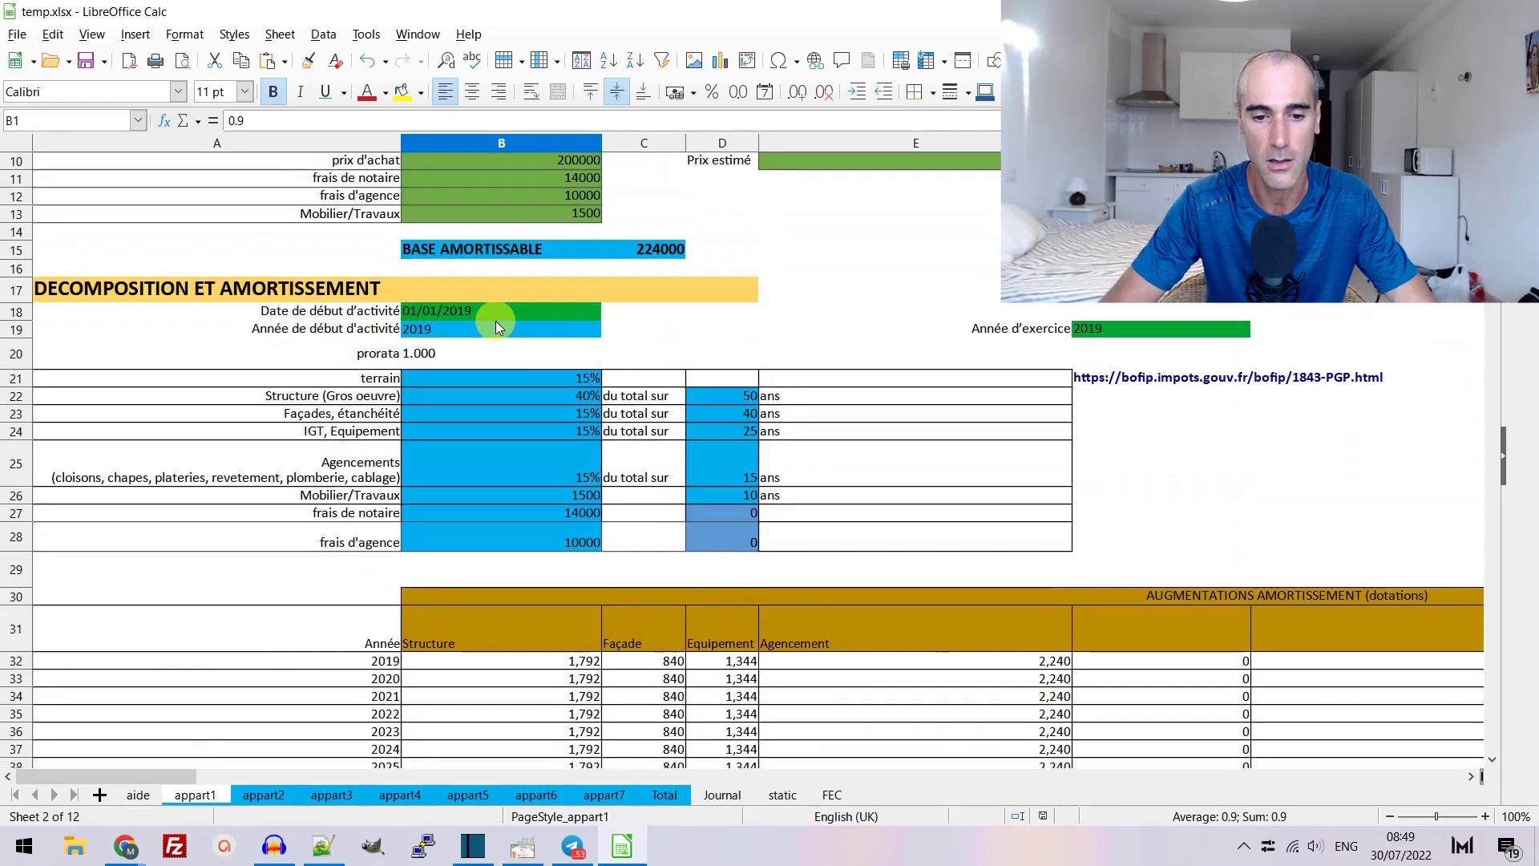
pyautogui.scroll(-6, 497, 316)
pyautogui.scroll(-20, 499, 316)
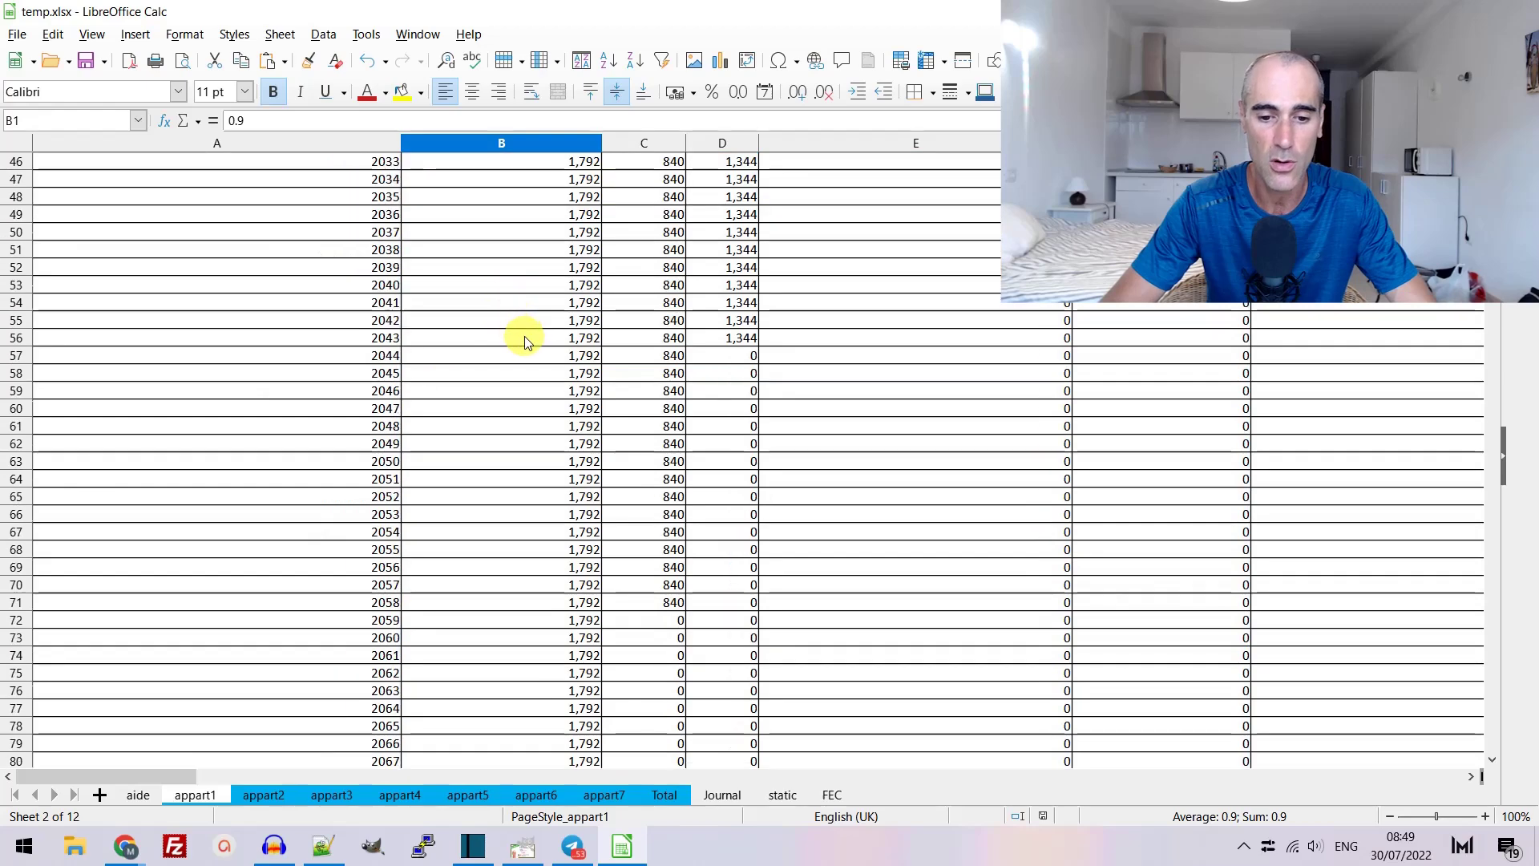
pyautogui.scroll(-15, 585, 391)
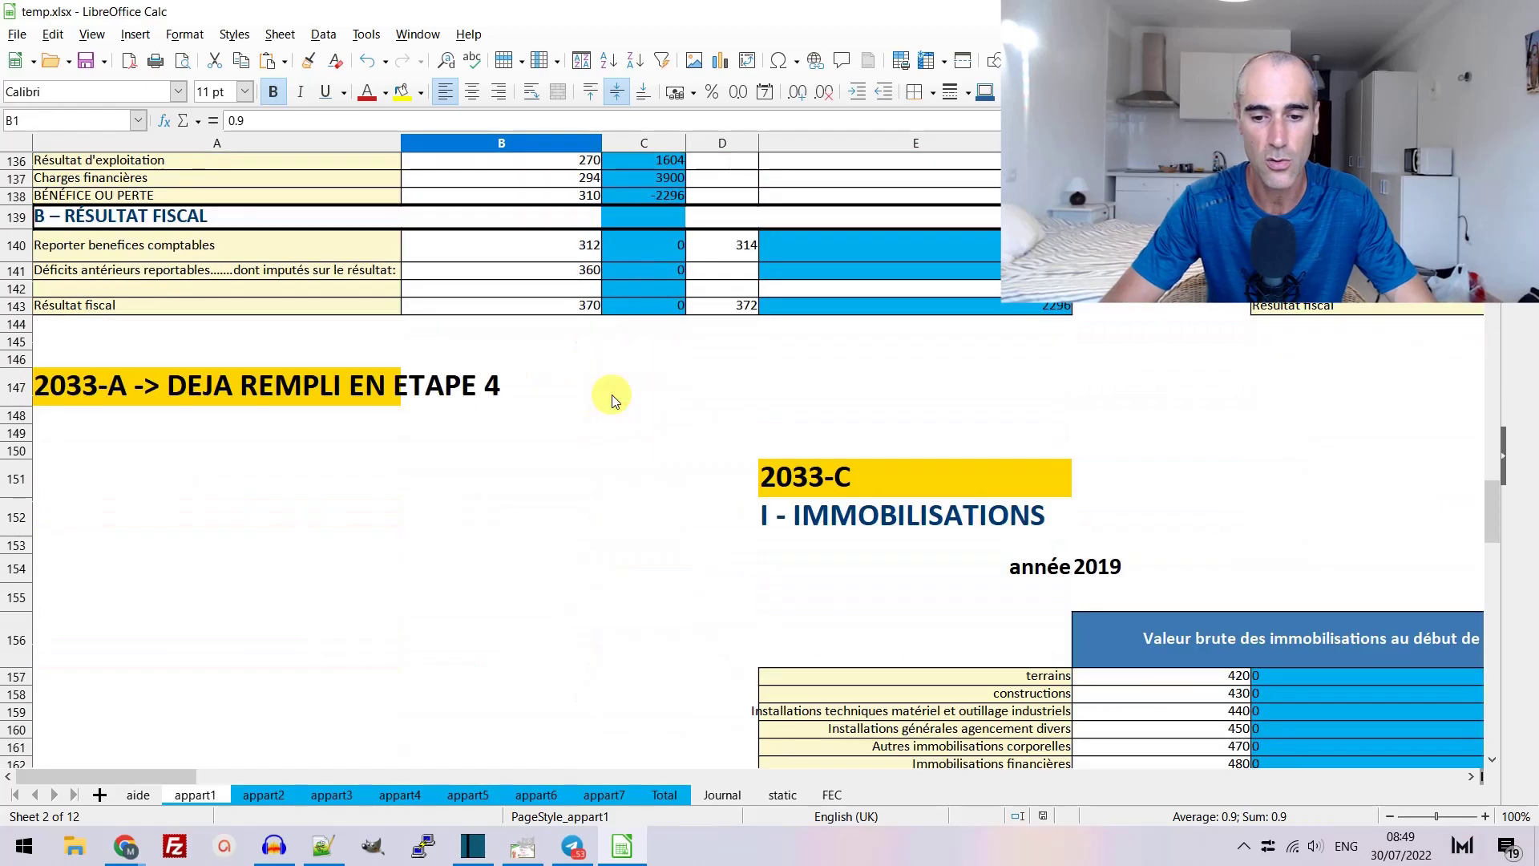
pyautogui.moveTo(1502, 561); pyautogui.dragTo(1501, 231)
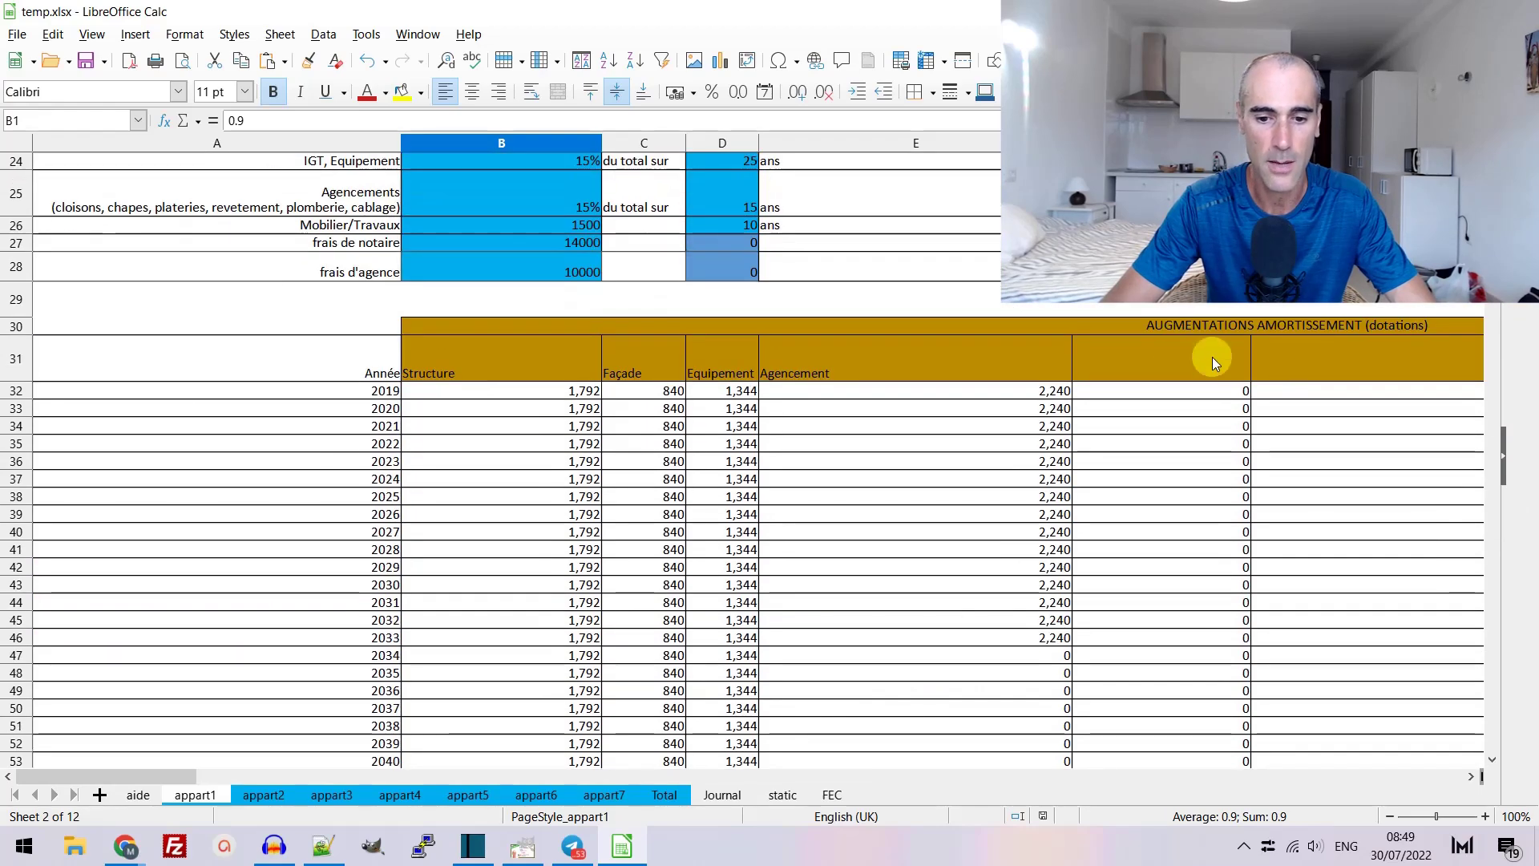
# - Inspect the 2019 Agencement depreciation formula in E32, and review appart1's BILAN (2033-A) and 2033-B sections
pyautogui.click(956, 391)
pyautogui.scroll(-12, 1315, 448)
pyautogui.scroll(-20, 1292, 481)
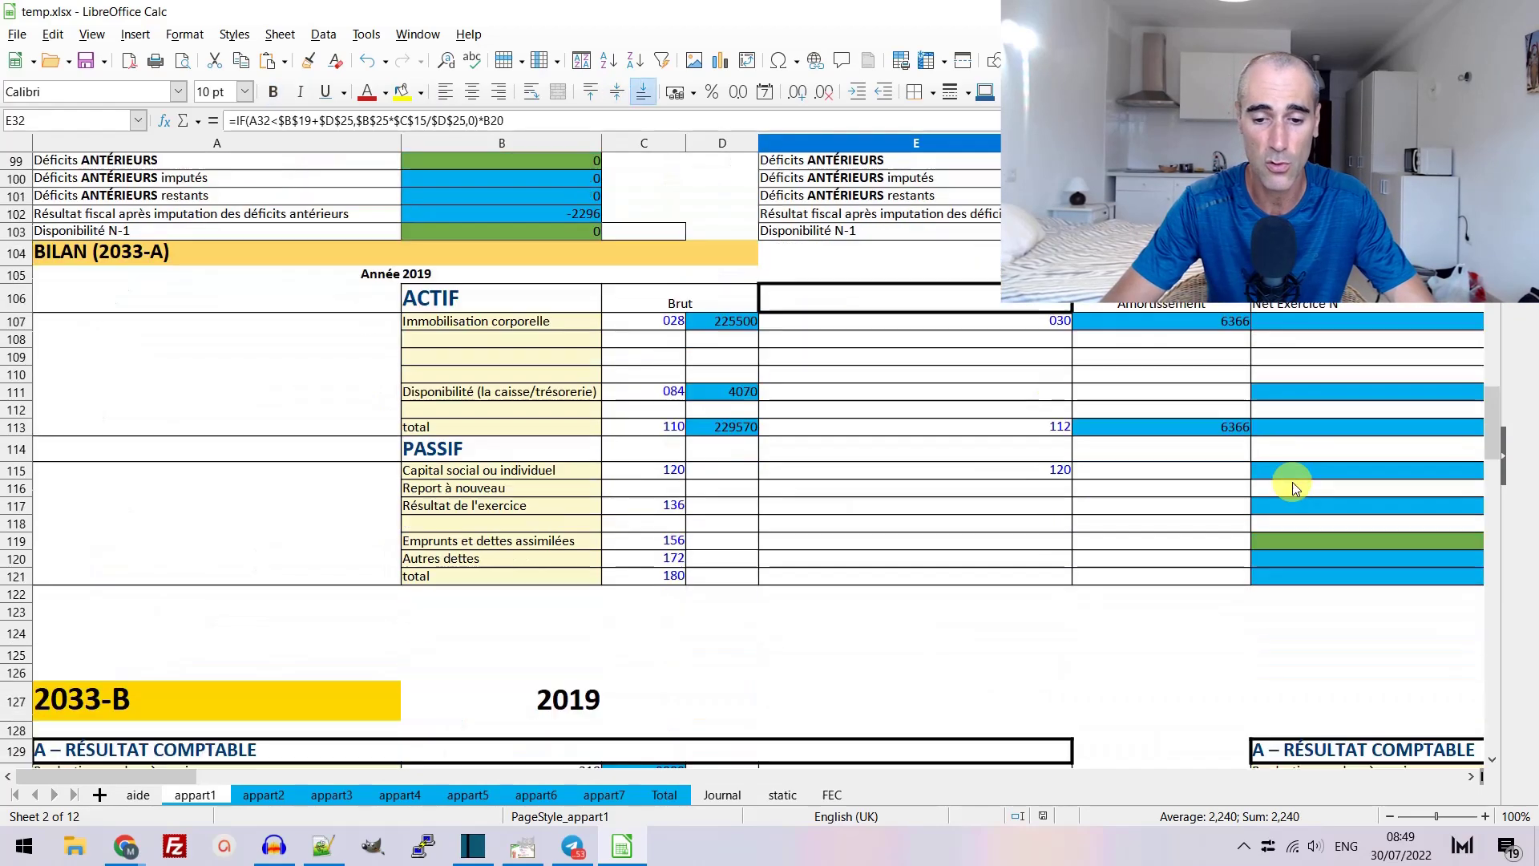
pyautogui.scroll(6, 1281, 486)
pyautogui.scroll(3, 1202, 474)
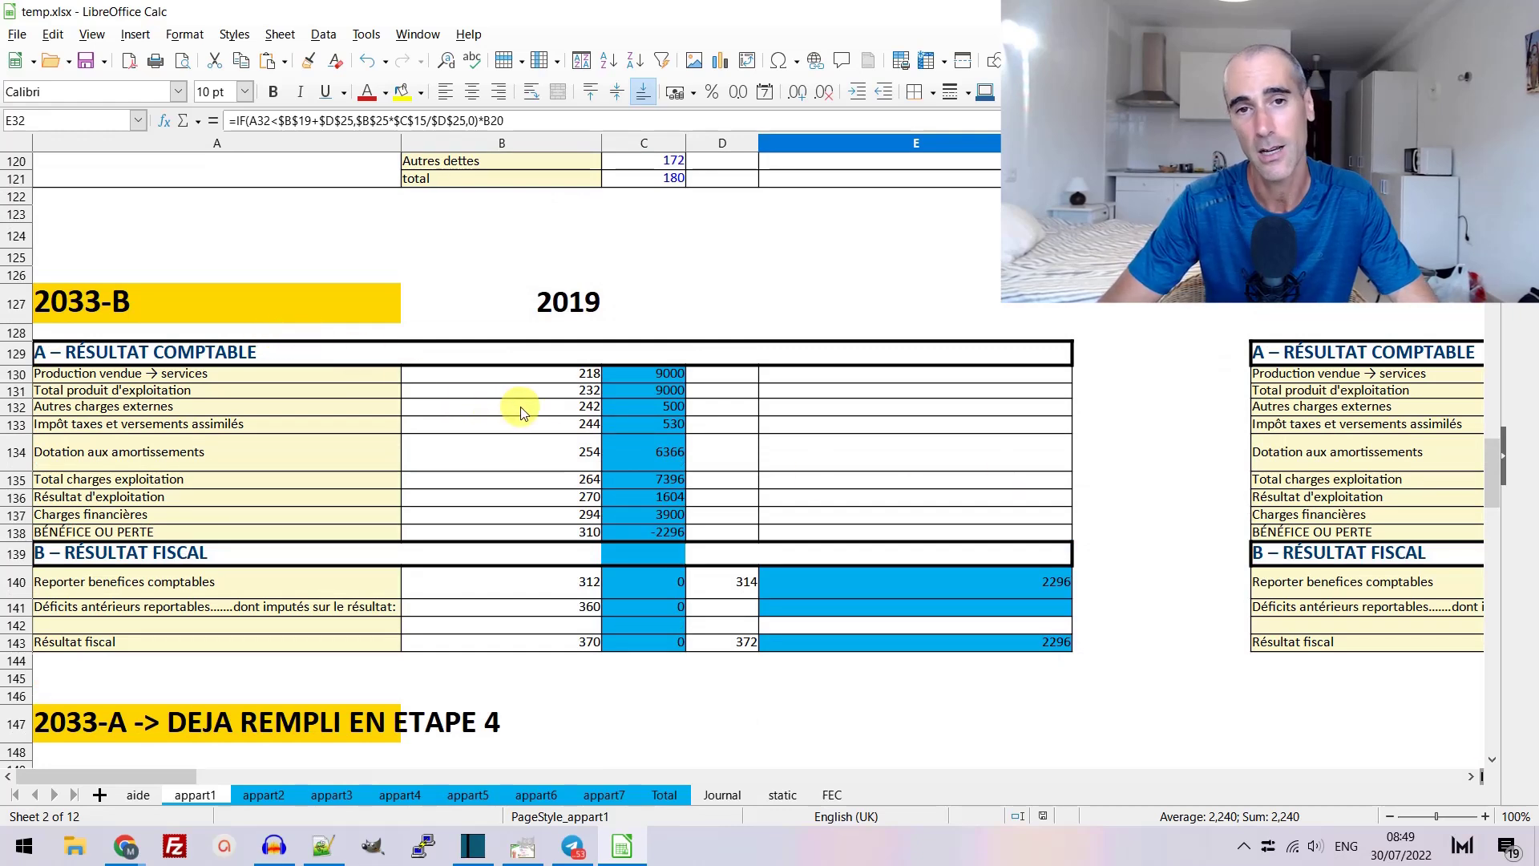
# - Review the 2033-C depreciation tables, 2033-D reportable deficits and 2065-SD corporate tax section of appart1
pyautogui.scroll(-20, 521, 411)
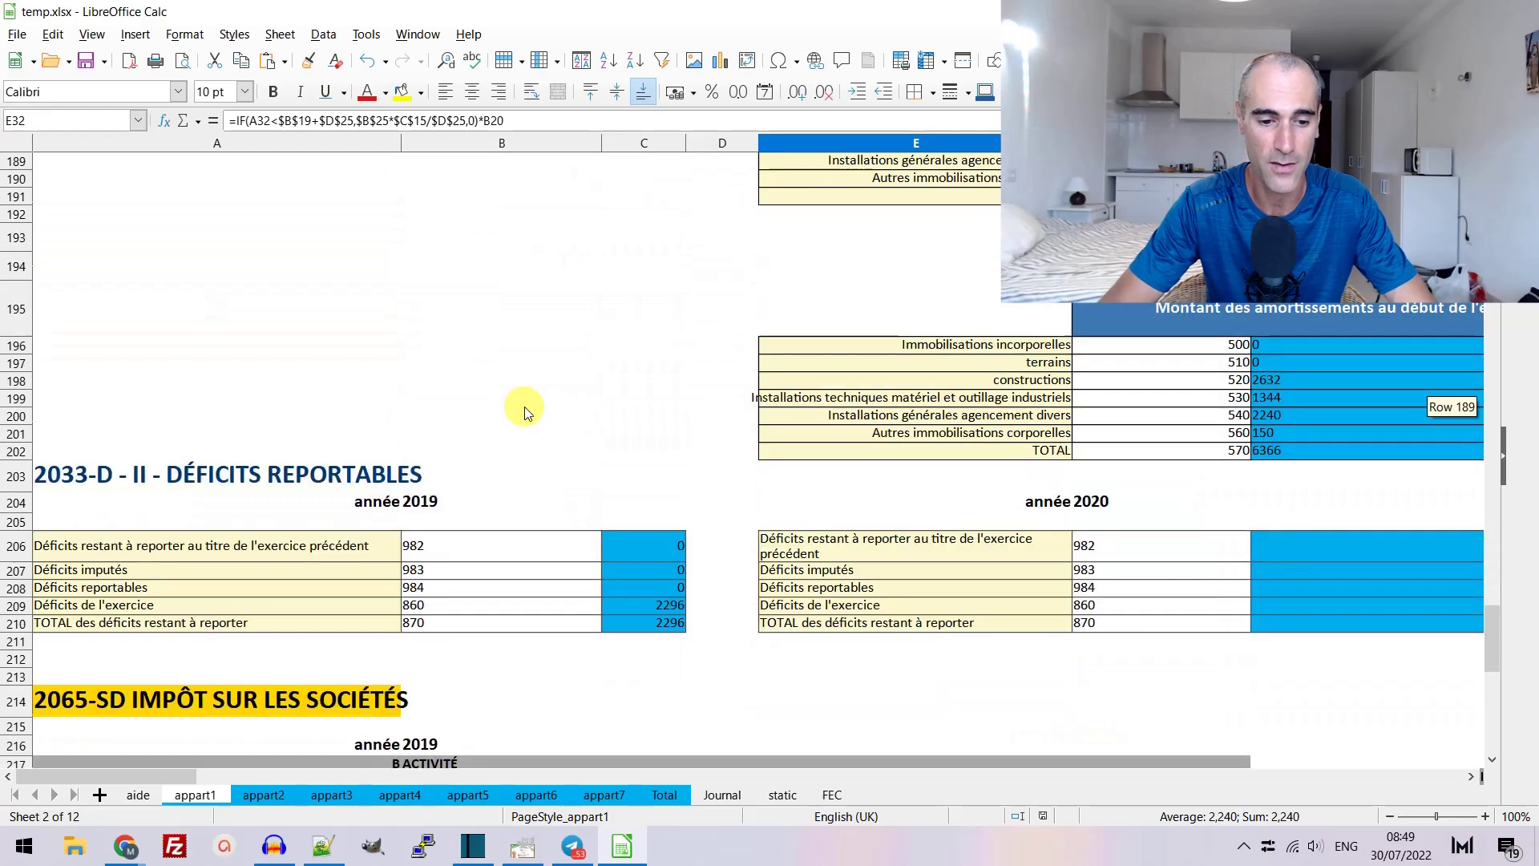
pyautogui.scroll(-3, 525, 406)
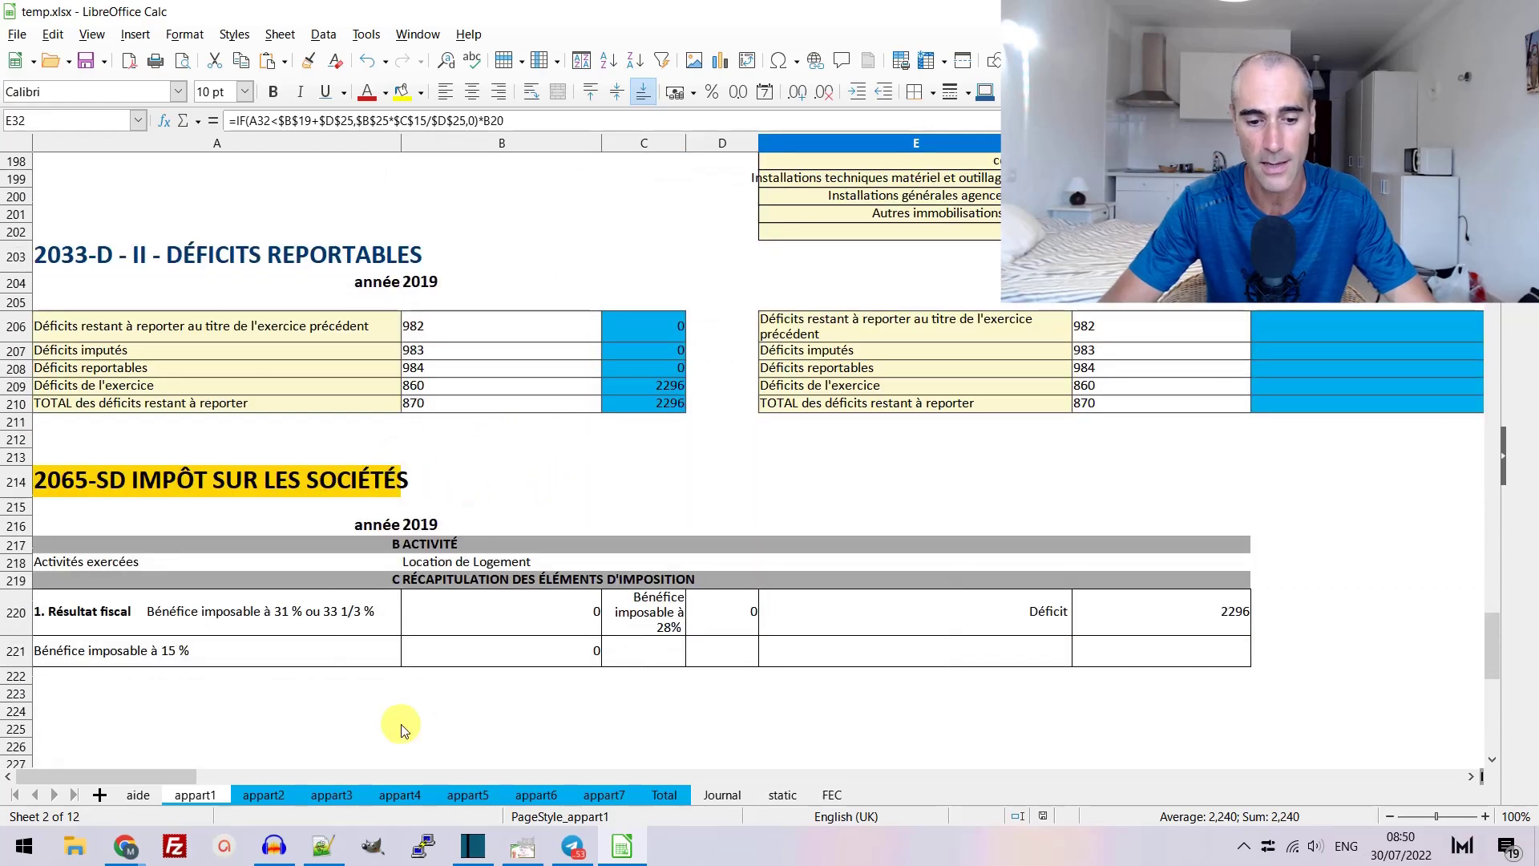
pyautogui.scroll(7, 270, 434)
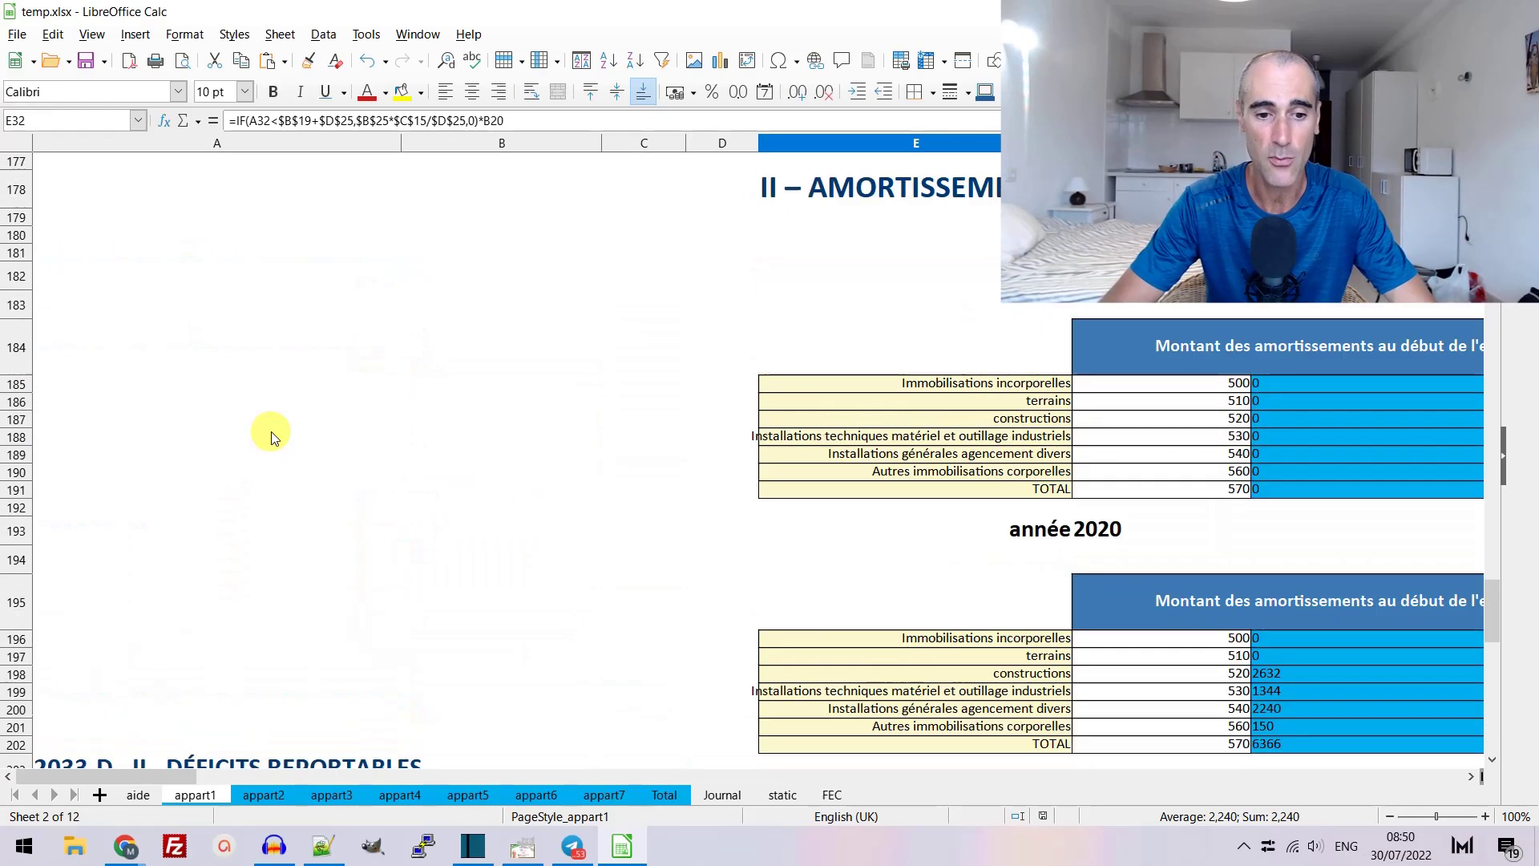
pyautogui.scroll(-4, 272, 444)
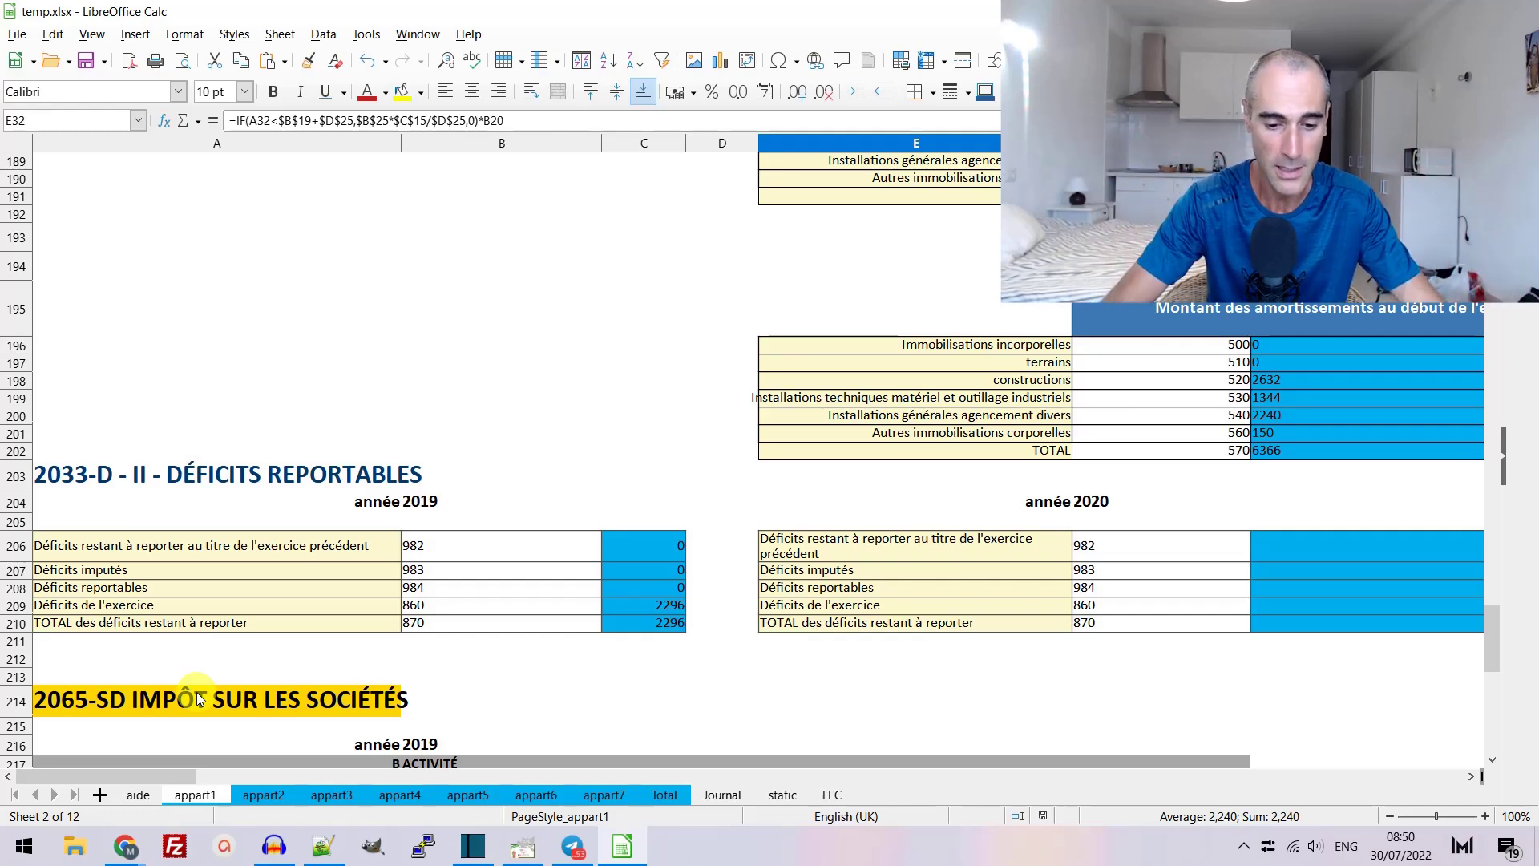
# - Open the Total sheet and inspect the 2019 Production vendue formula in its 2033-B section
pyautogui.click(666, 794)
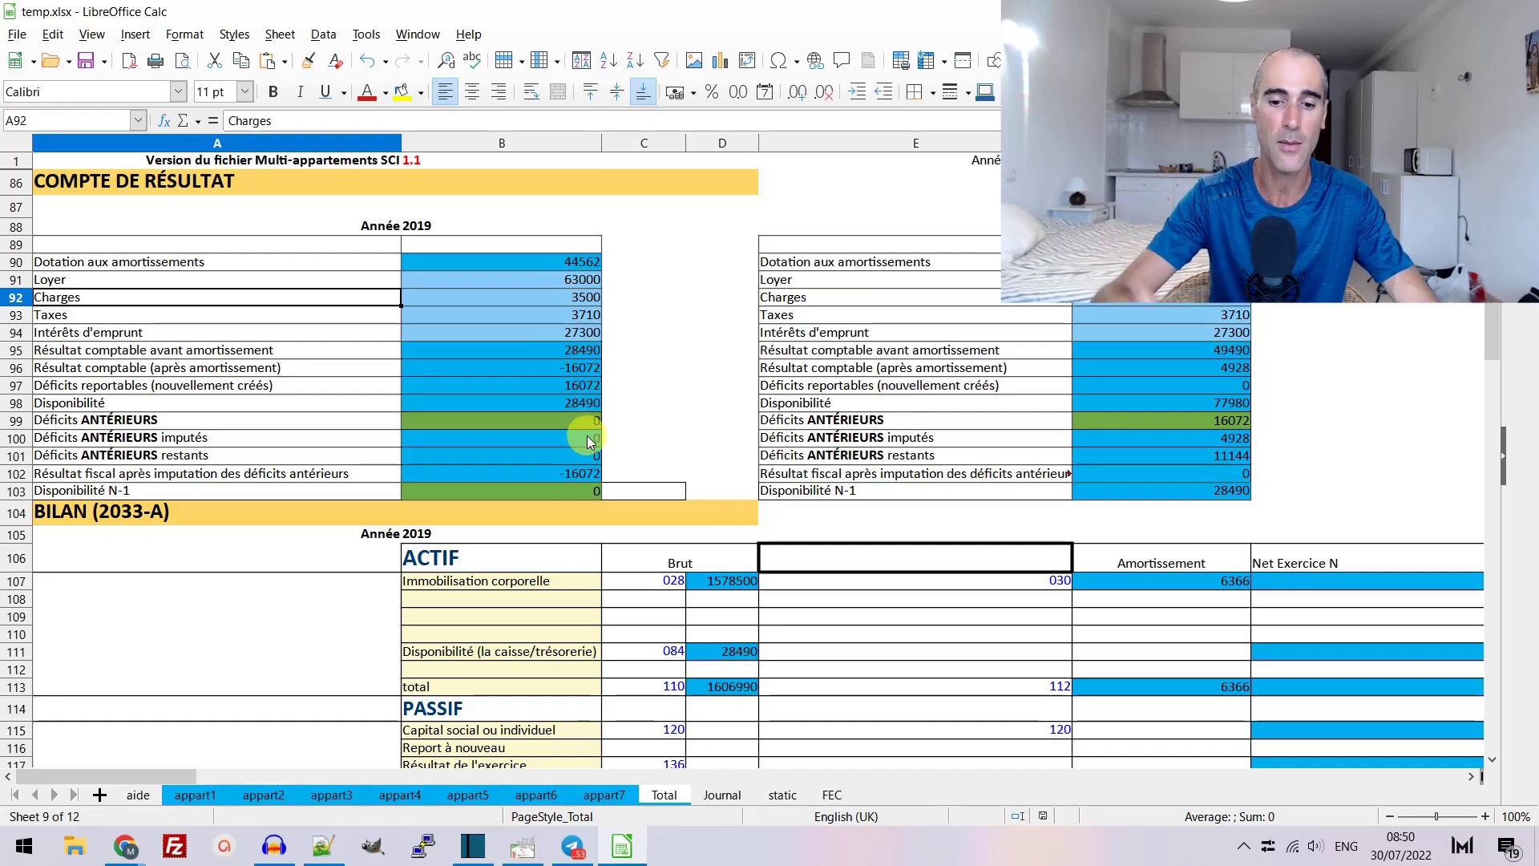
pyautogui.scroll(-12, 594, 439)
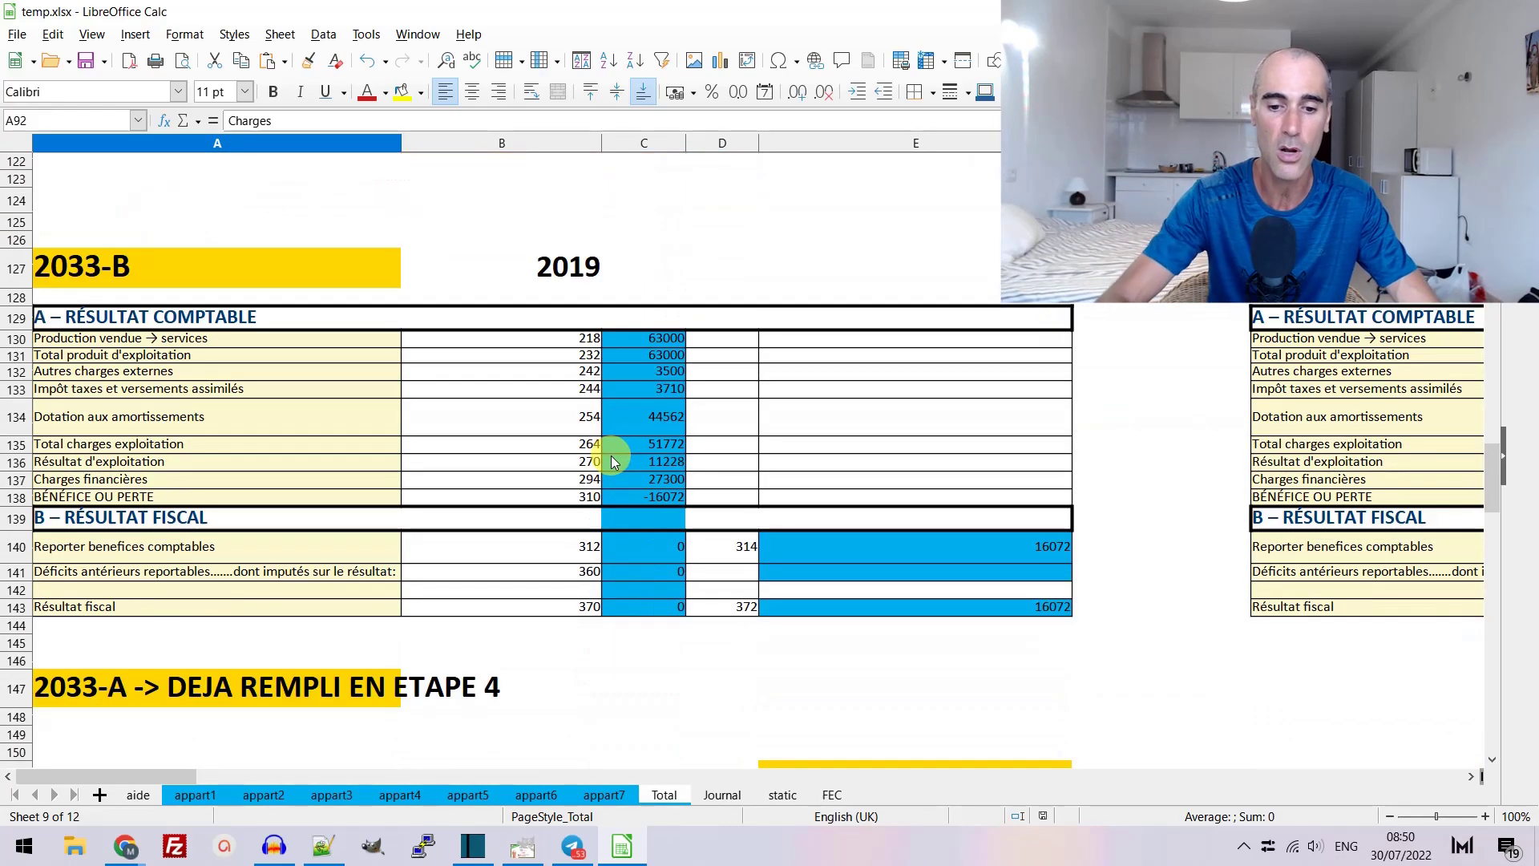
pyautogui.click(665, 341)
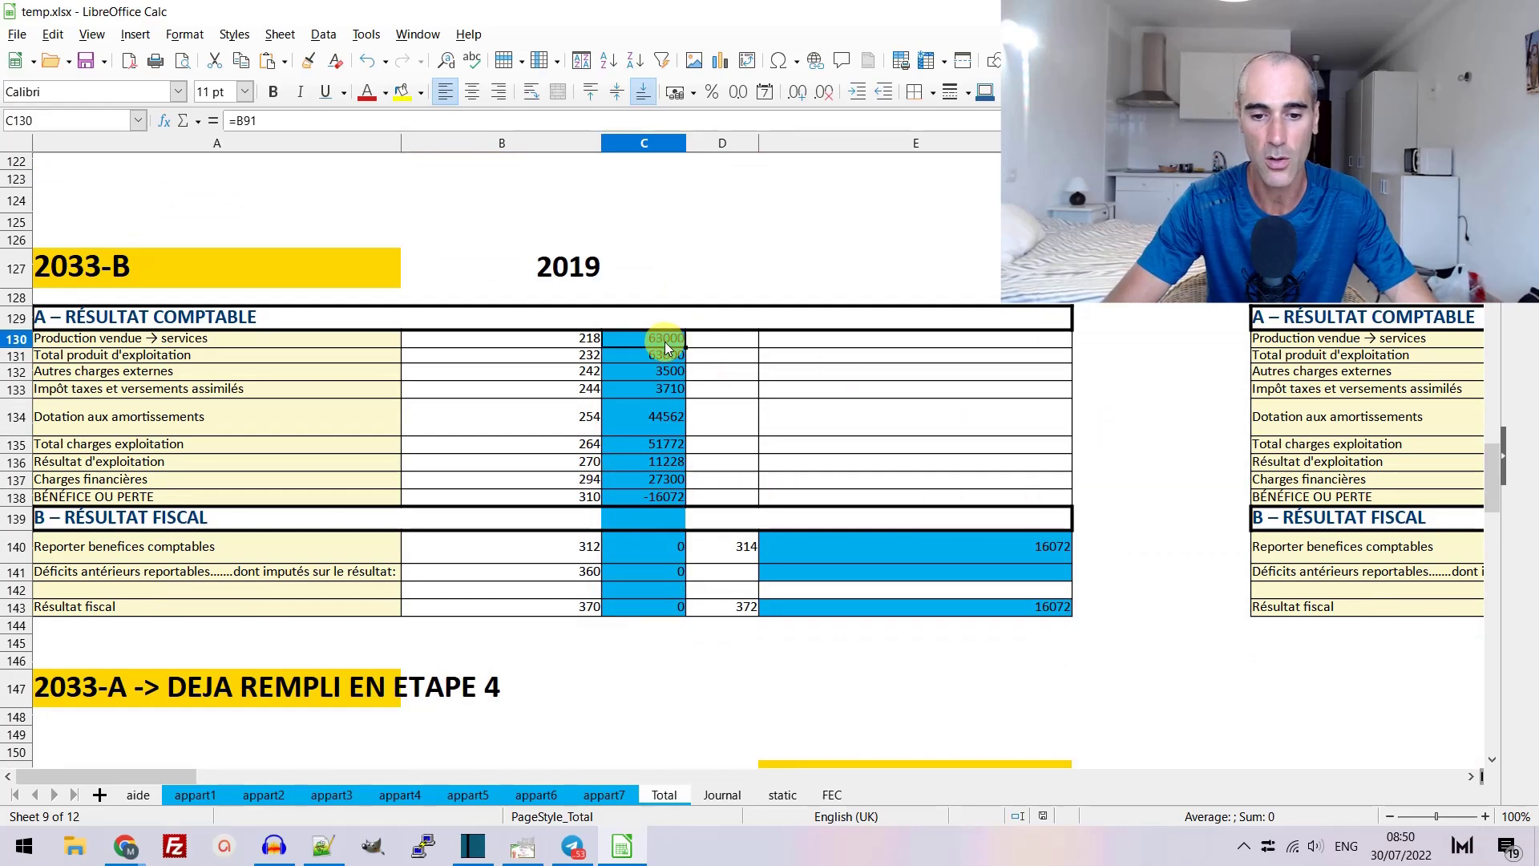
# - Move along row 130 to the Production vendue amount in the second 2033-B table, cell I130
pyautogui.press('Right')
pyautogui.press('Right')
pyautogui.press('Right')
pyautogui.press('Right')
pyautogui.press('Right')
pyautogui.press('Right')
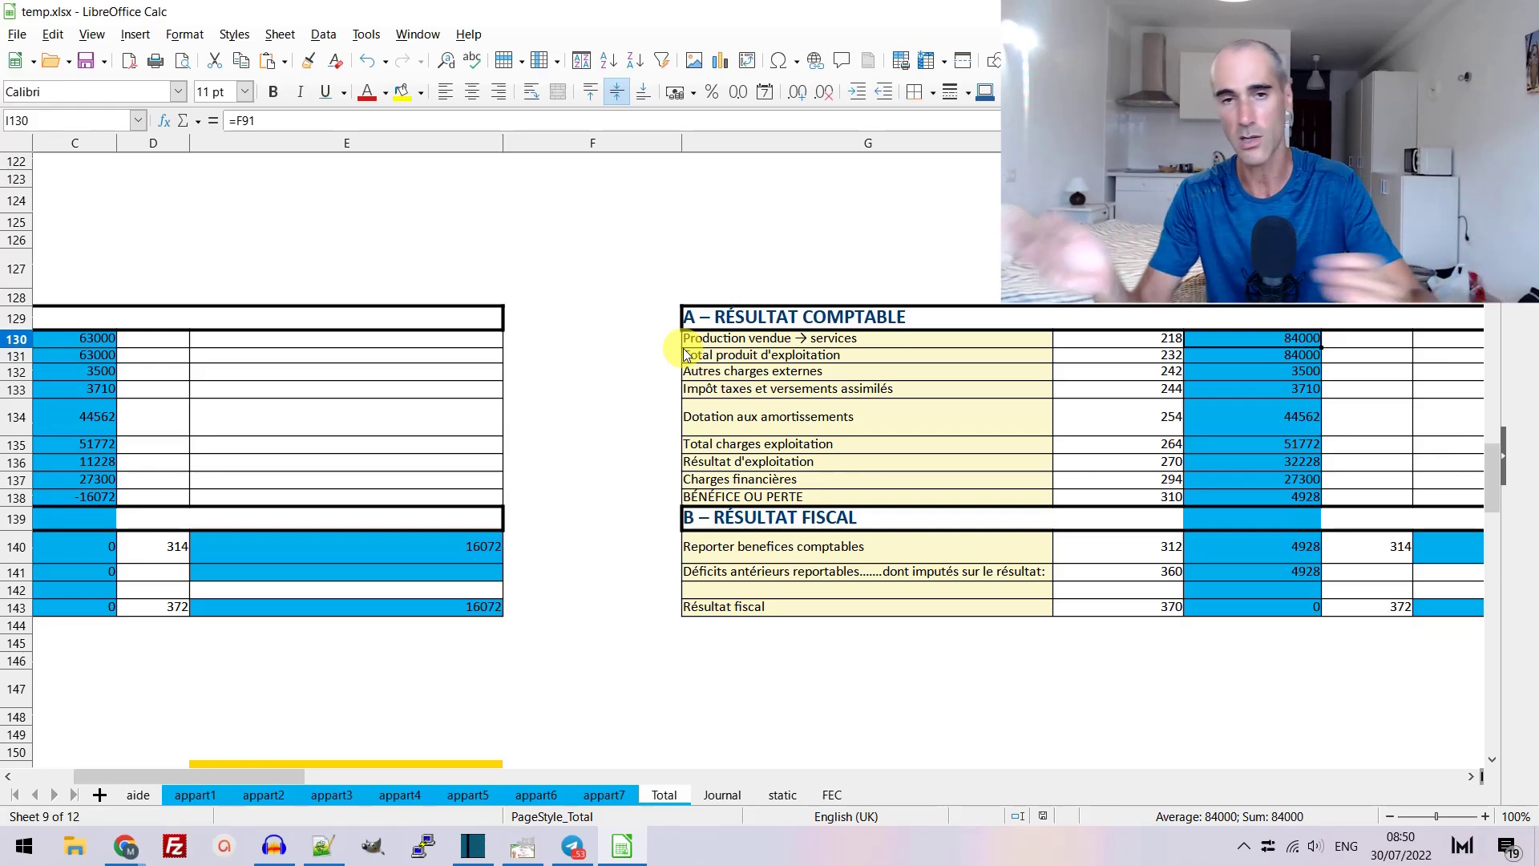
# - Go back along row 130 to the Production vendue label of the 2019 table, cell A130
pyautogui.click(561, 346)
pyautogui.press('Left')
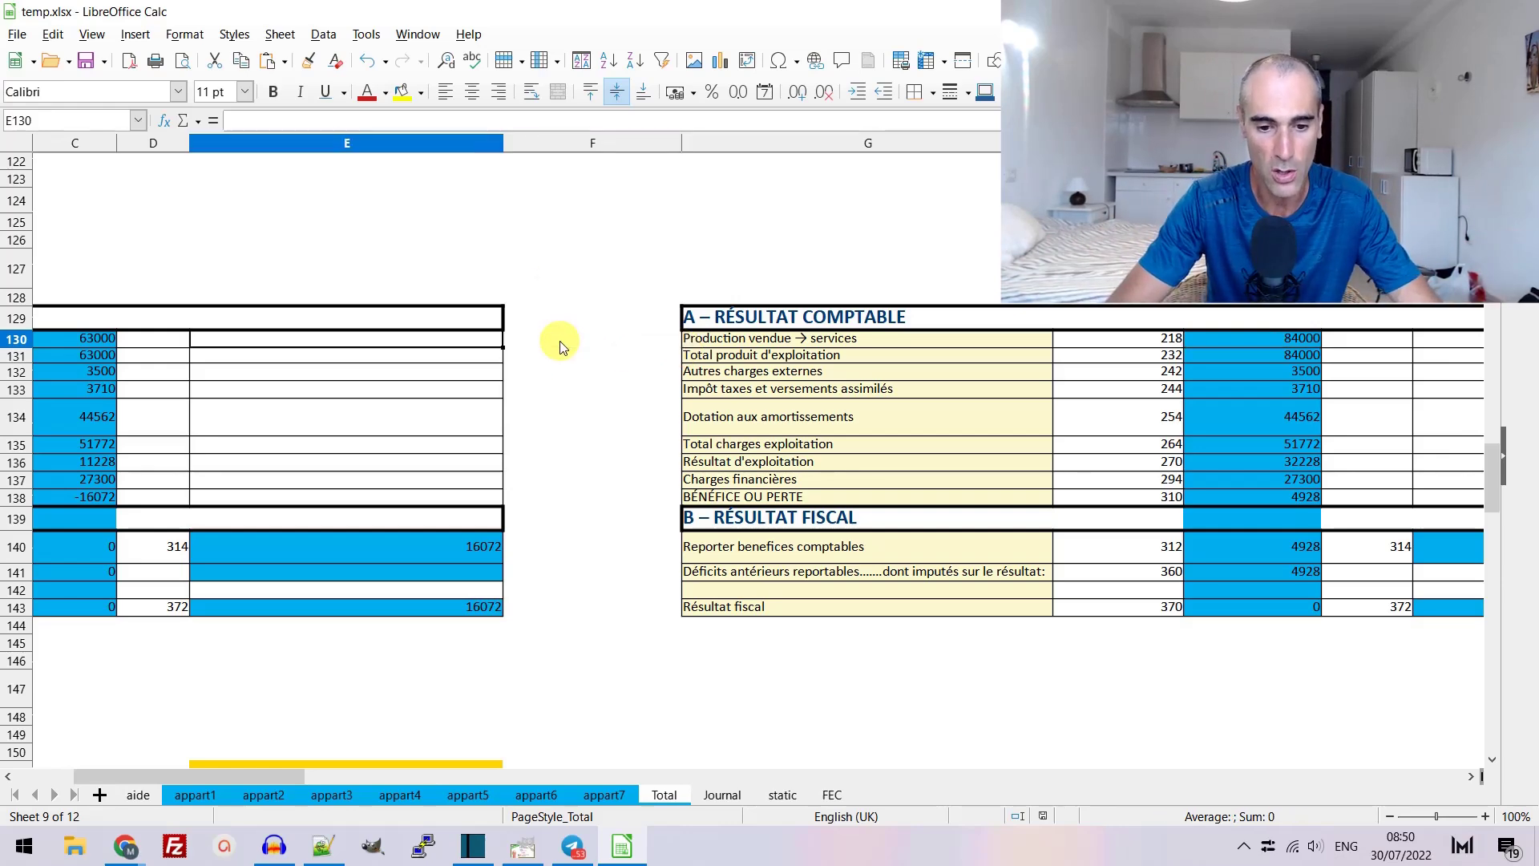
pyautogui.press('Left')
pyautogui.press('Left')
pyautogui.press('Left')
pyautogui.press('Left')
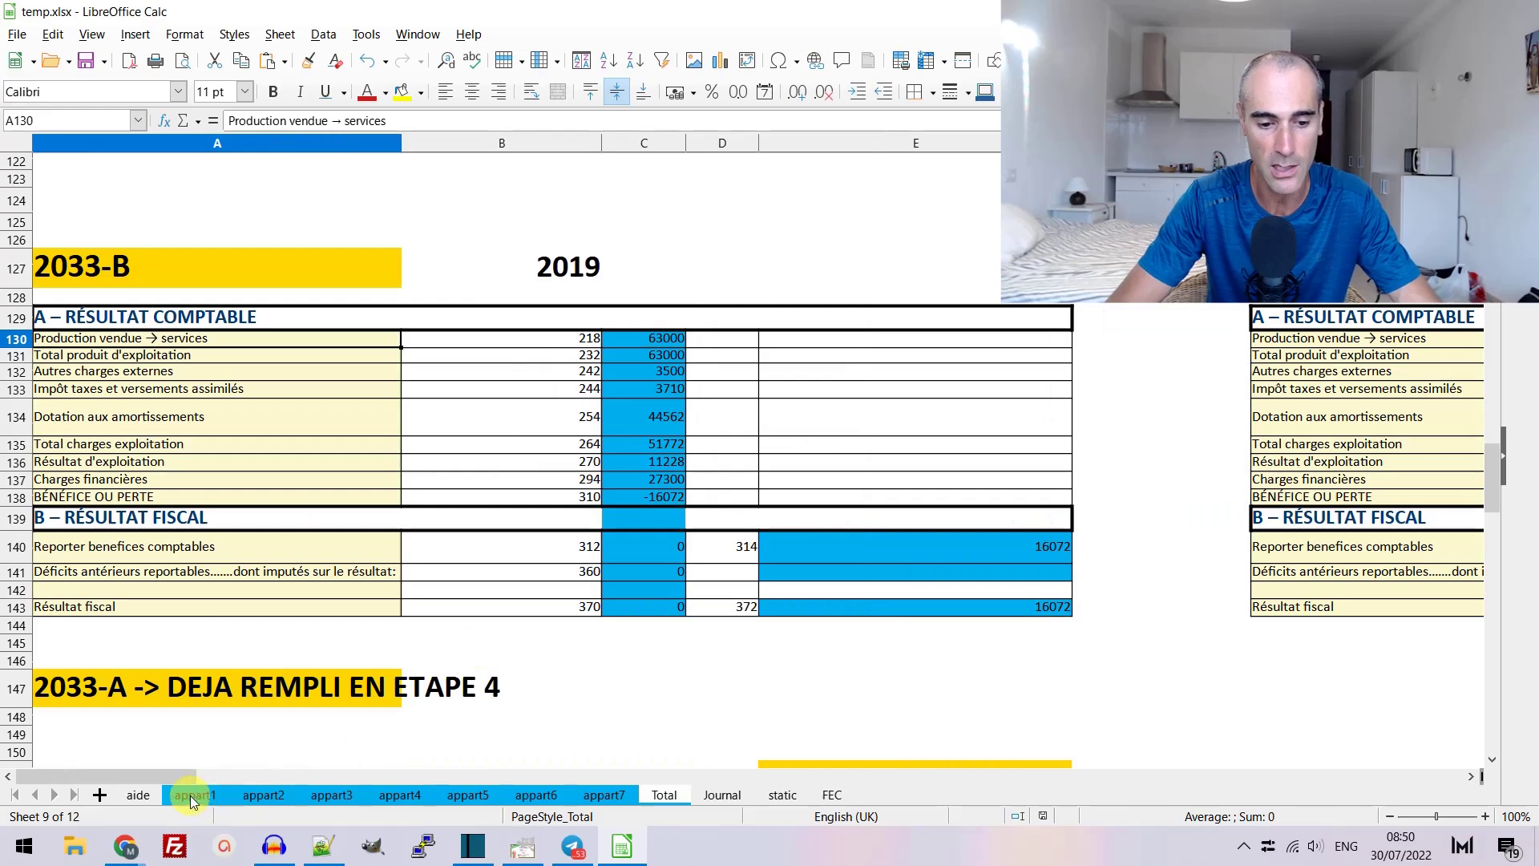
# - Look through sheets appart1 to appart3 and read the aide instructions on filling the green cells in the apartment and Total sheets
pyautogui.click(190, 796)
pyautogui.click(261, 796)
pyautogui.click(324, 796)
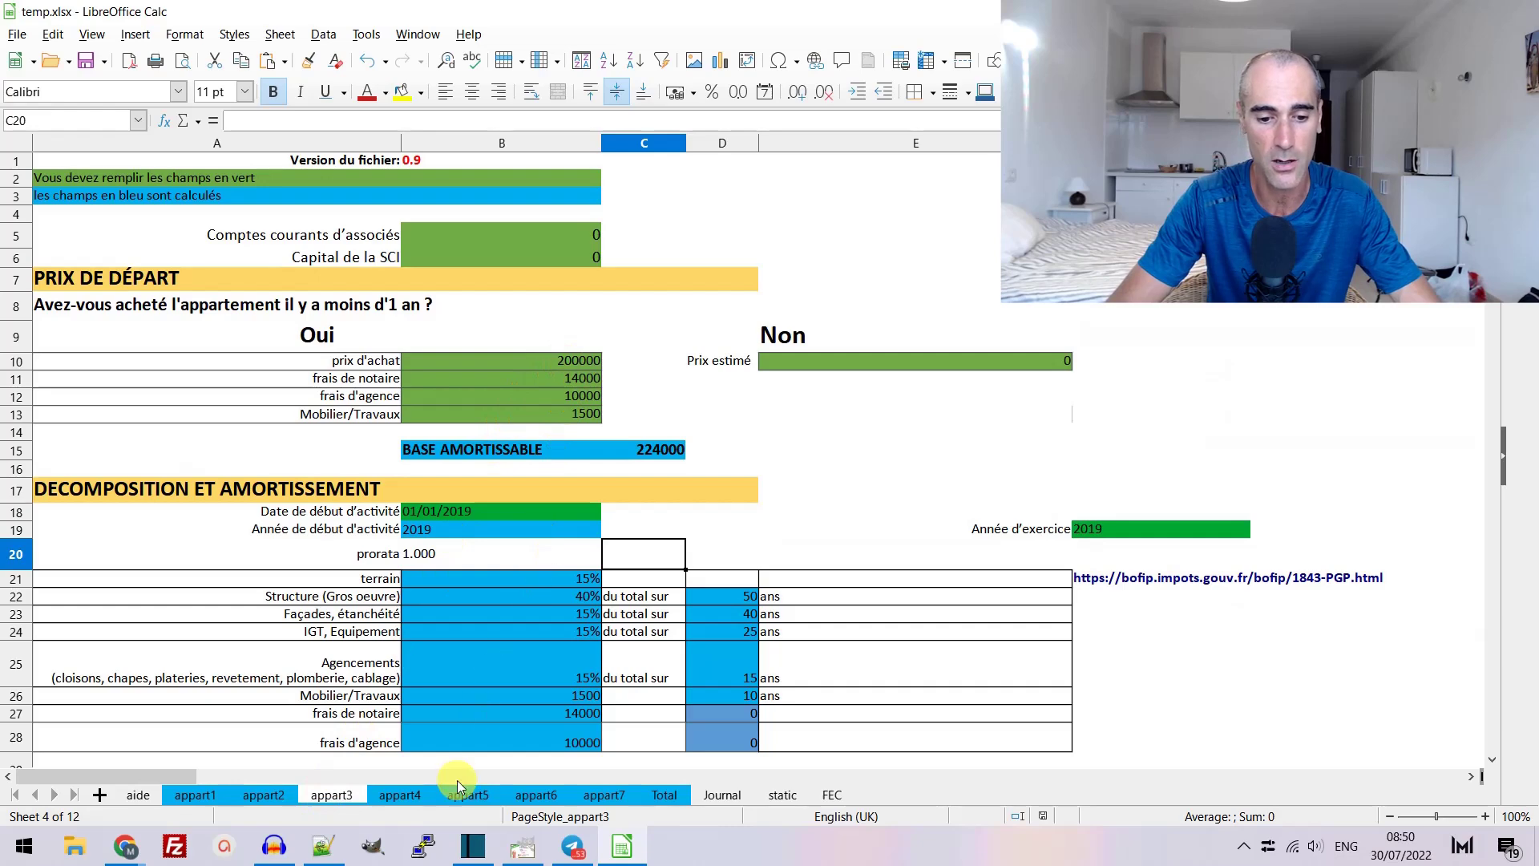
pyautogui.click(139, 796)
pyautogui.click(375, 259)
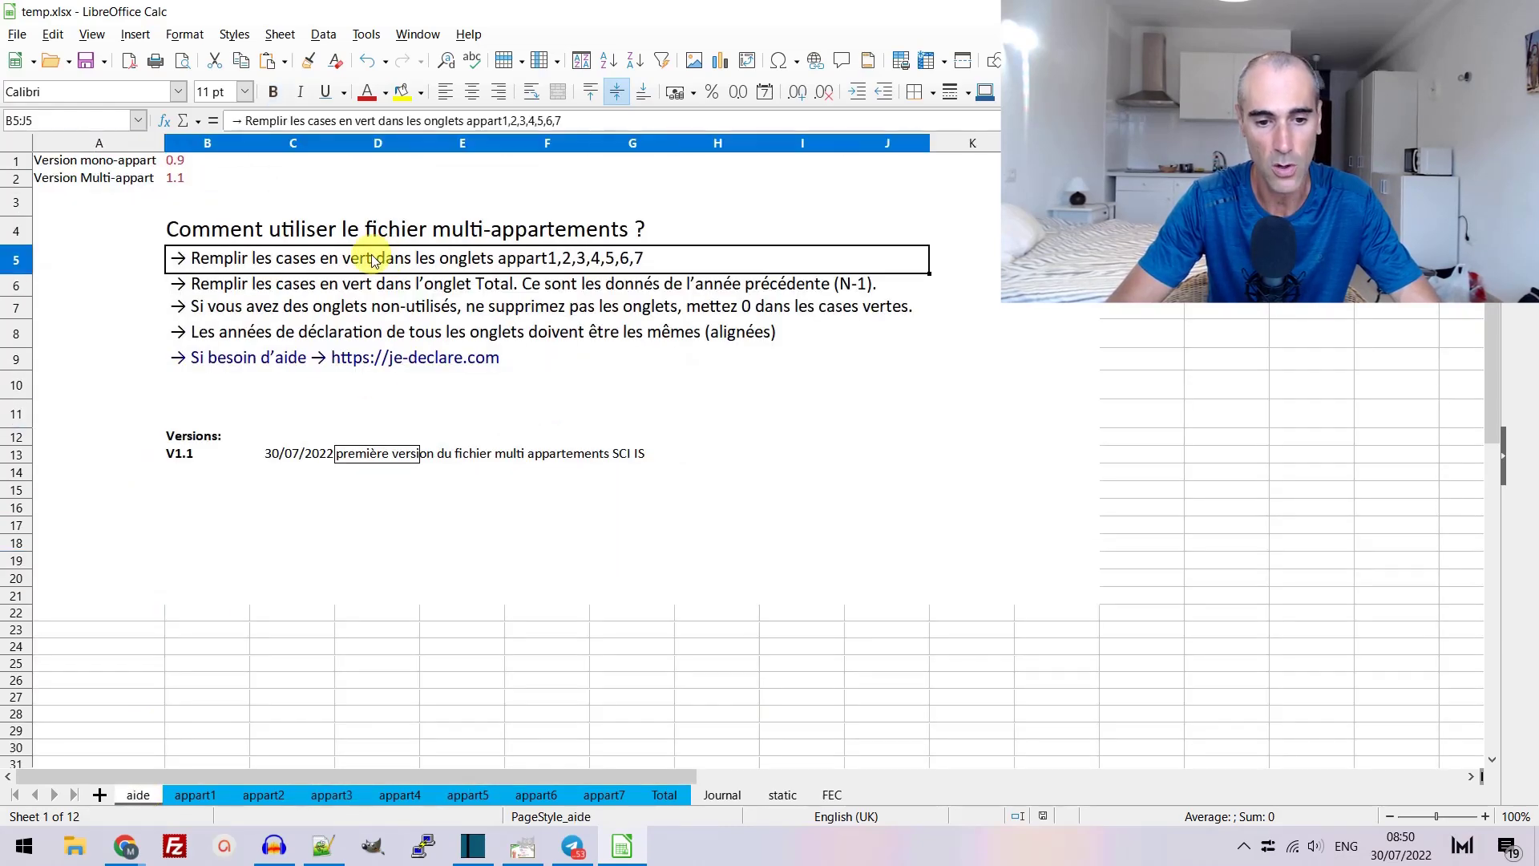
pyautogui.click(307, 286)
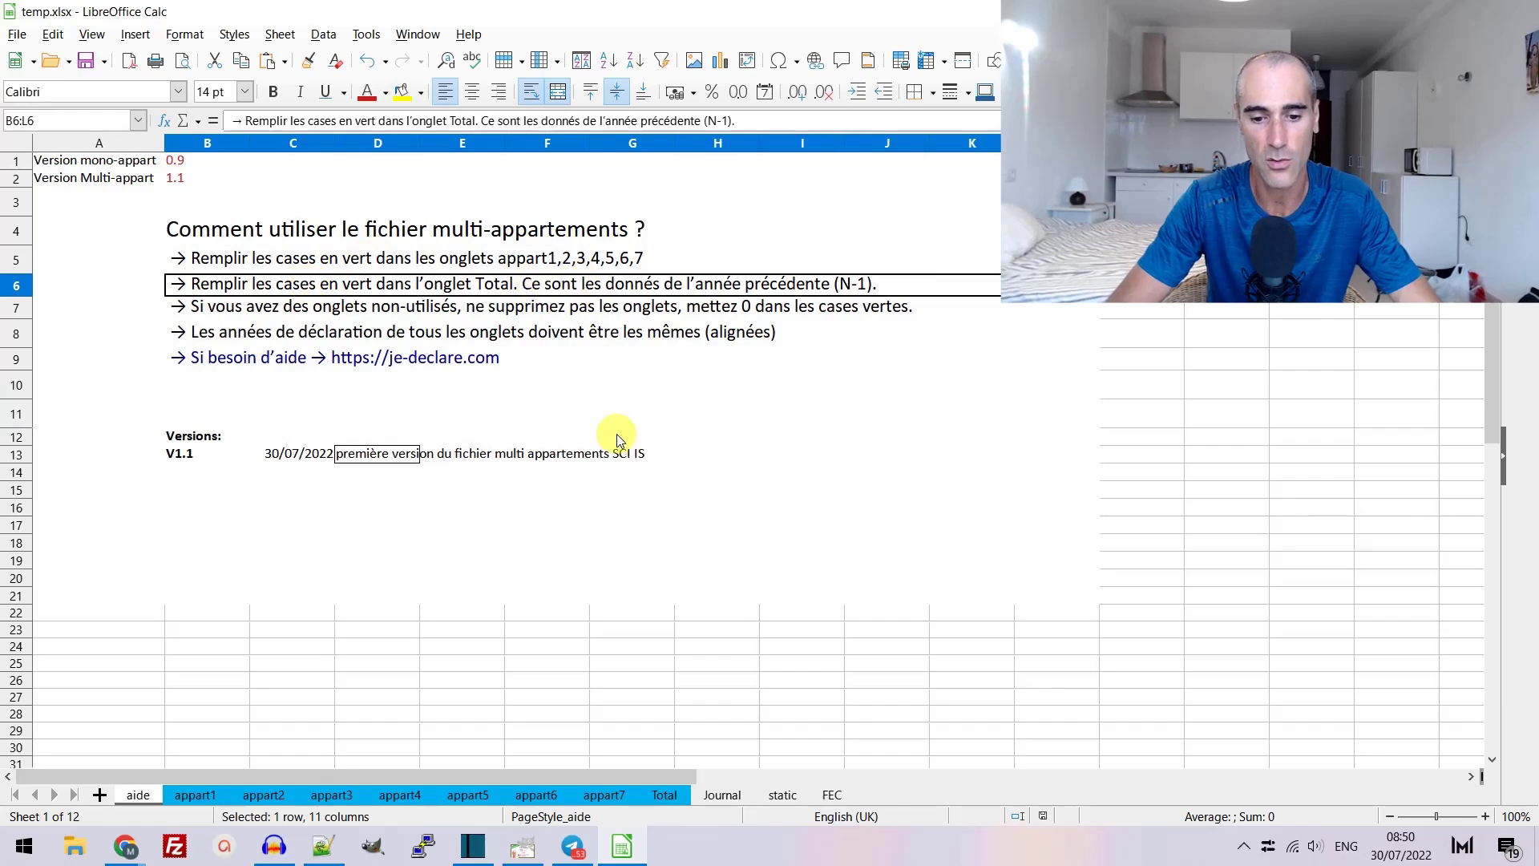
# - Inspect the green 2019 Déficits antérieurs and Disponibilité N-1 cells, B99 and B103, in the Total sheet's income statement
pyautogui.click(664, 794)
pyautogui.click(325, 401)
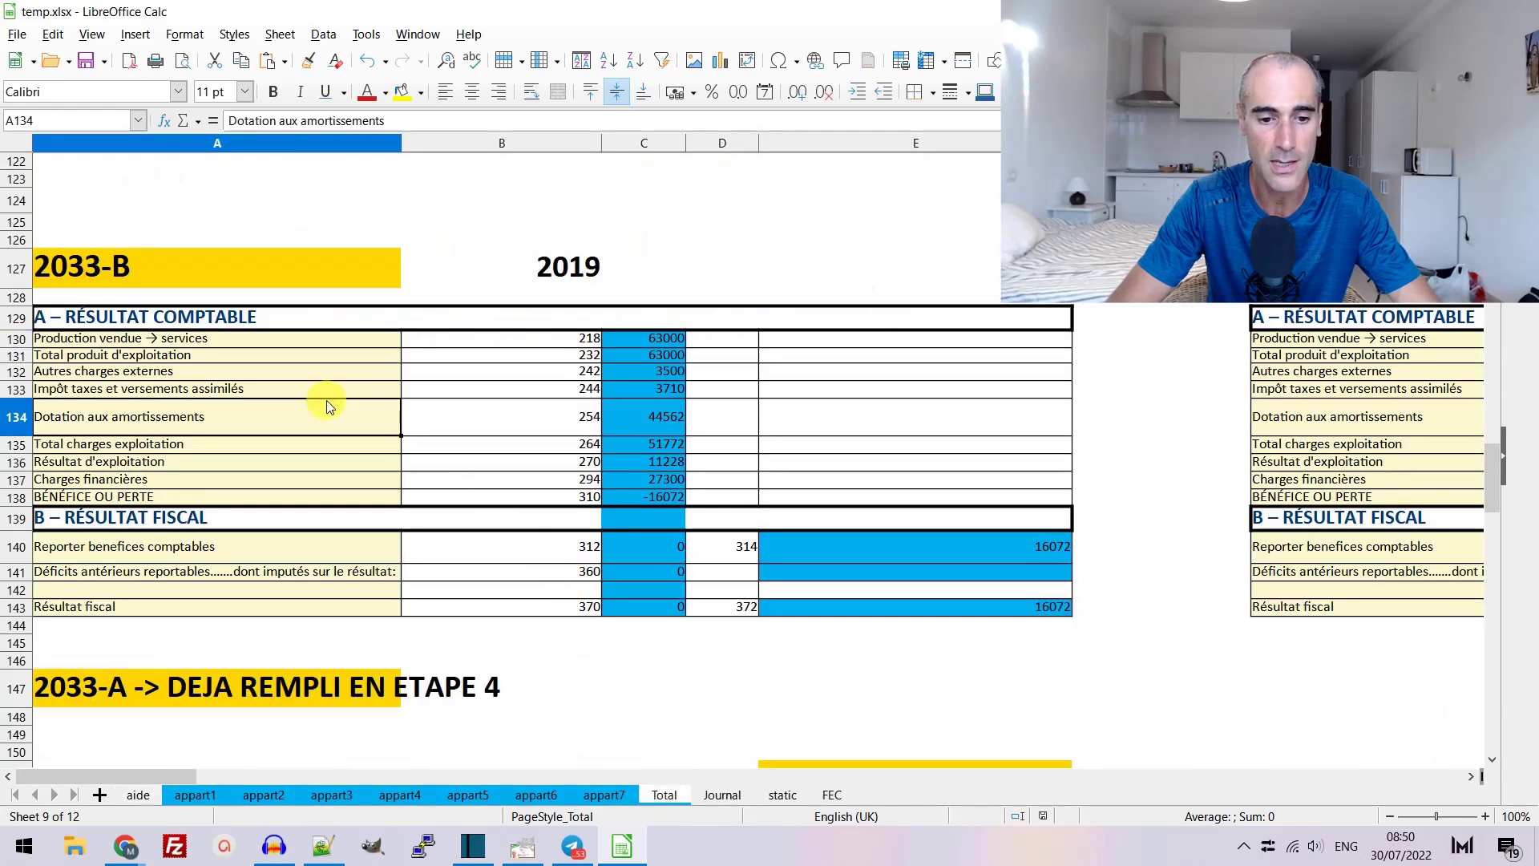
pyautogui.scroll(9, 357, 401)
pyautogui.scroll(-2, 346, 397)
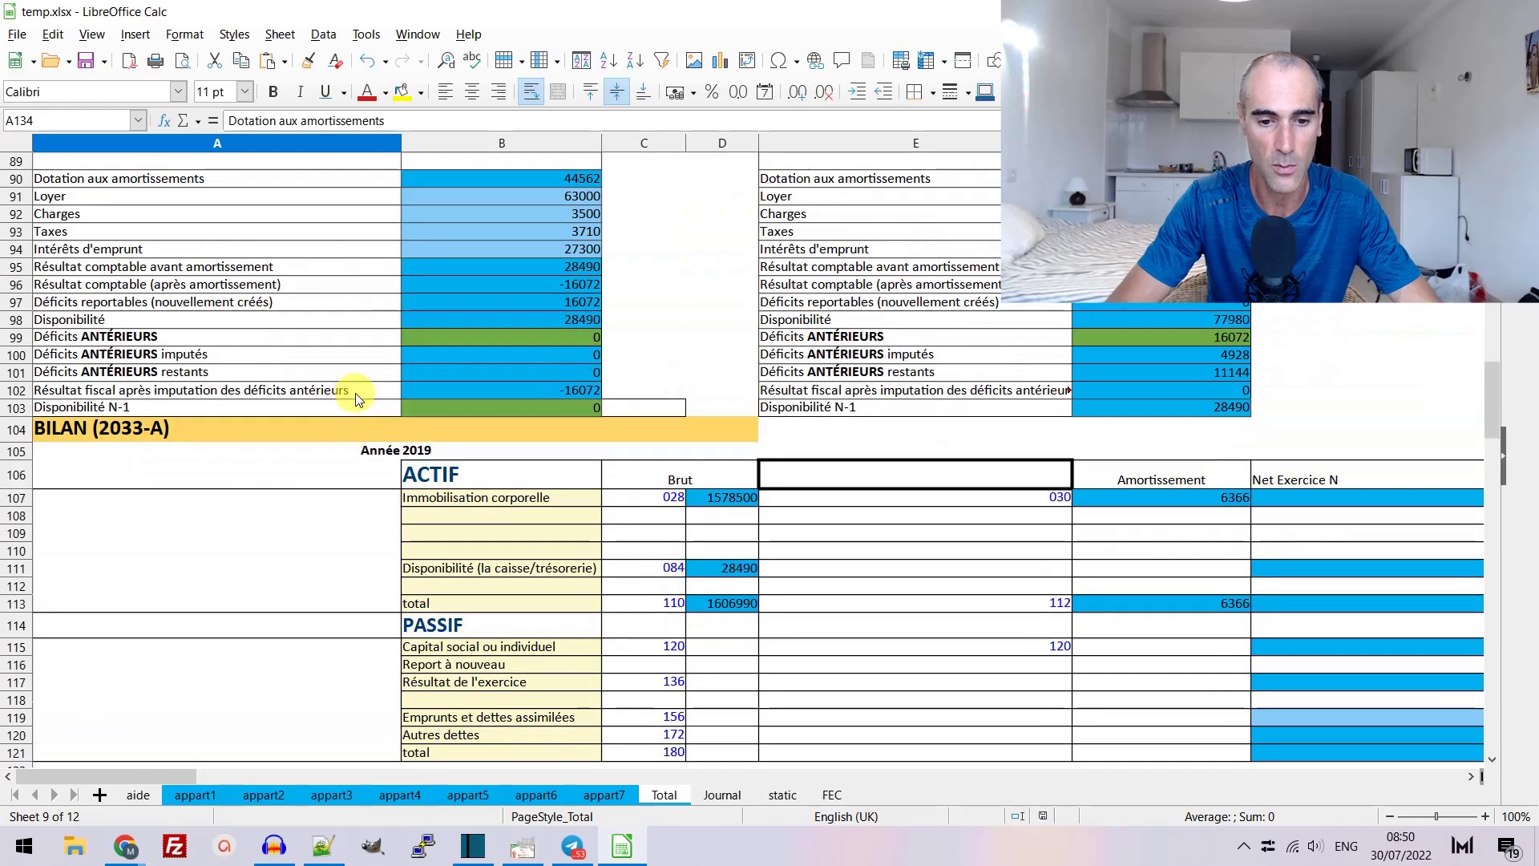
pyautogui.click(444, 340)
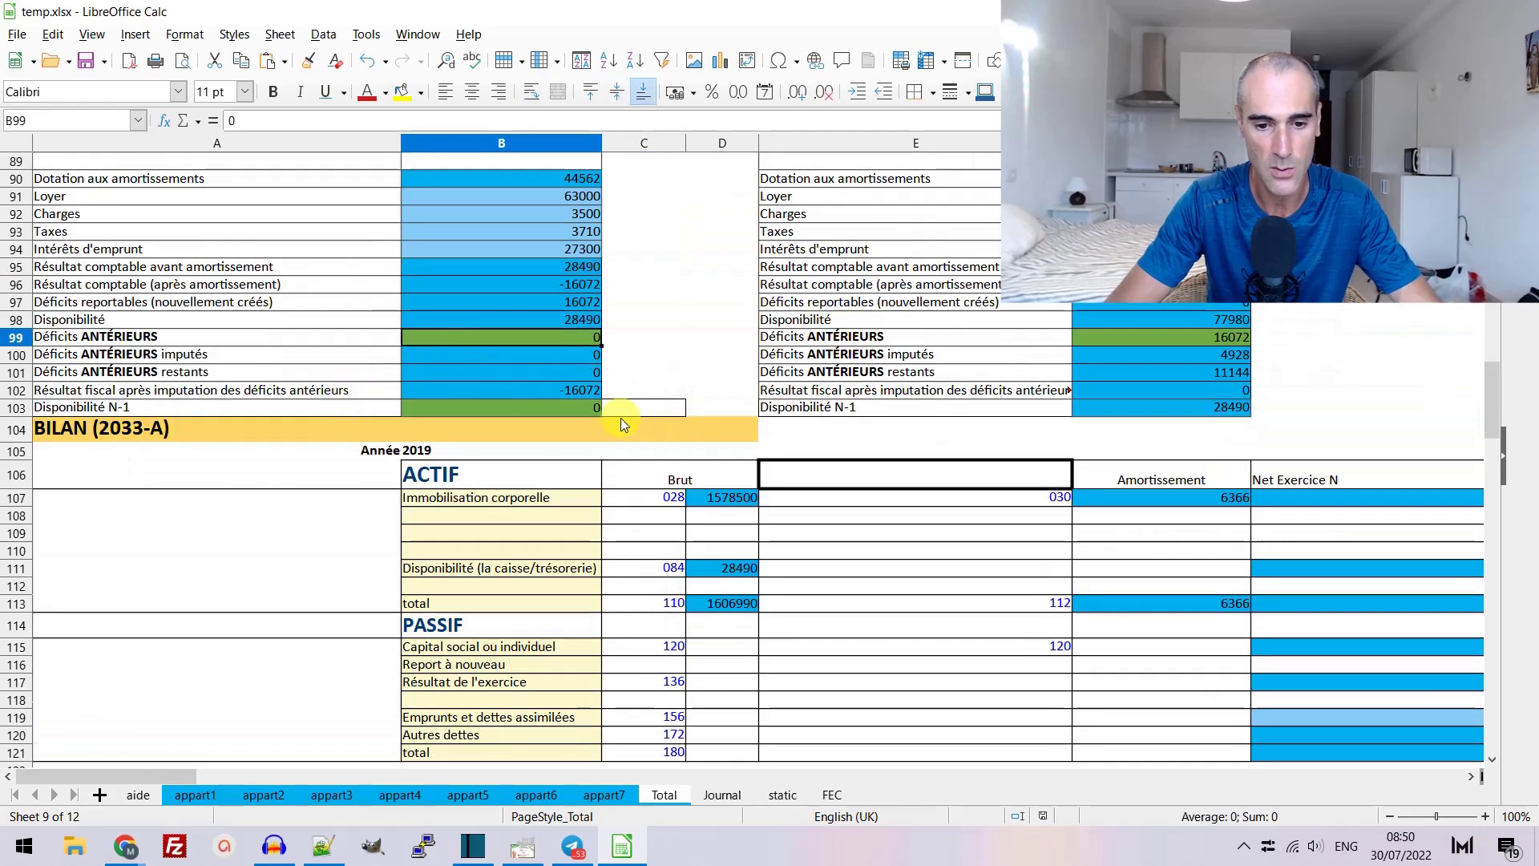
pyautogui.click(568, 409)
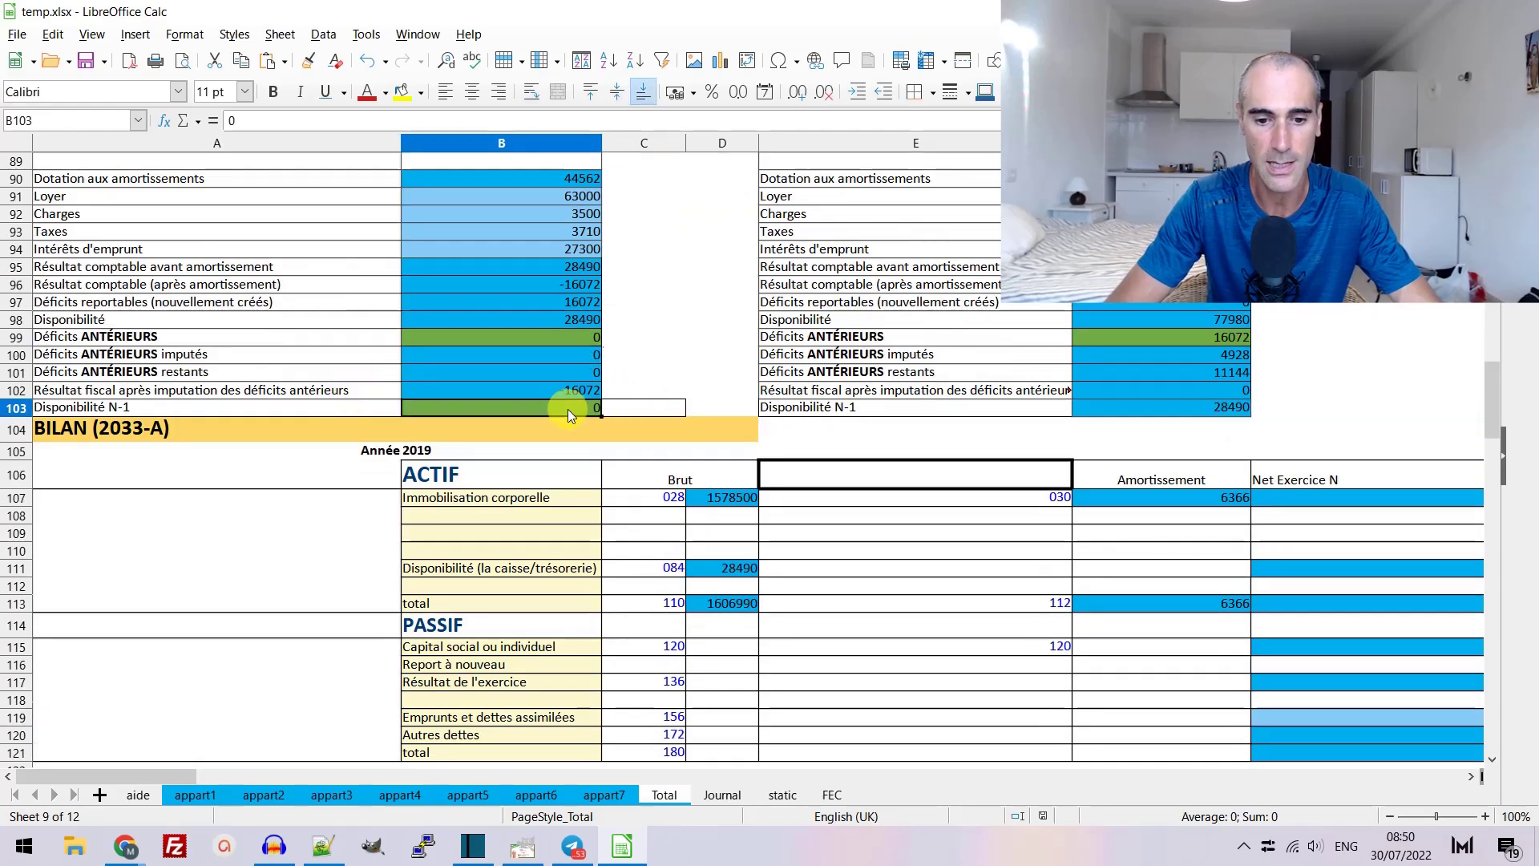
# - Inspect the 2020 Déficits antérieurs formula in cell F99 and review the Bilan and 2033-B sections below it
pyautogui.click(1104, 335)
pyautogui.scroll(1, 401, 593)
pyautogui.scroll(-4, 401, 587)
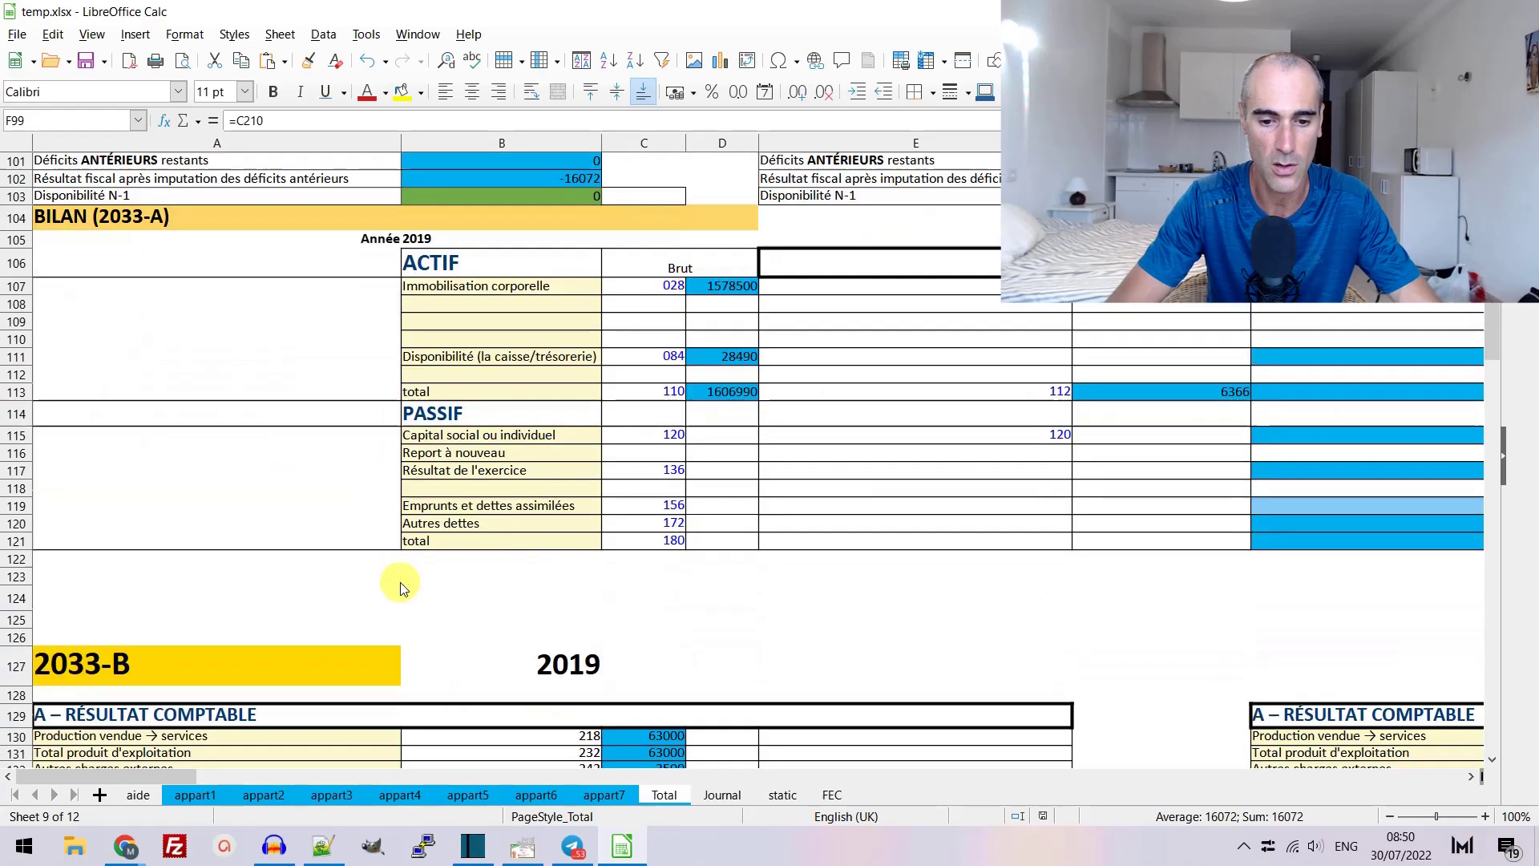
pyautogui.scroll(-9, 401, 582)
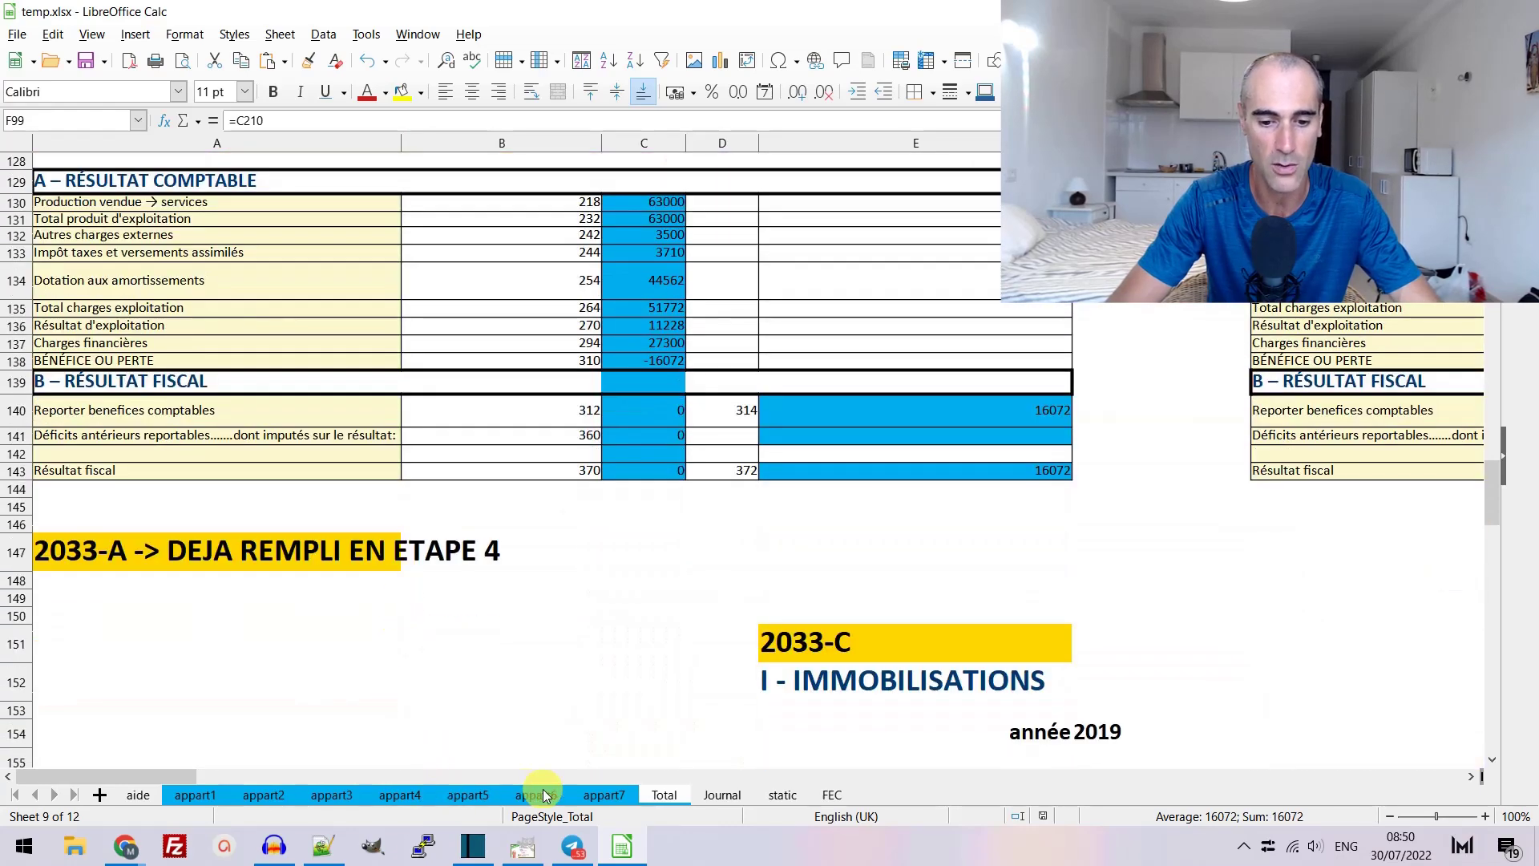
# - View the appart1 and appart2 sheets and read the aide instruction on keeping the declaration years aligned across all sheets
pyautogui.click(214, 795)
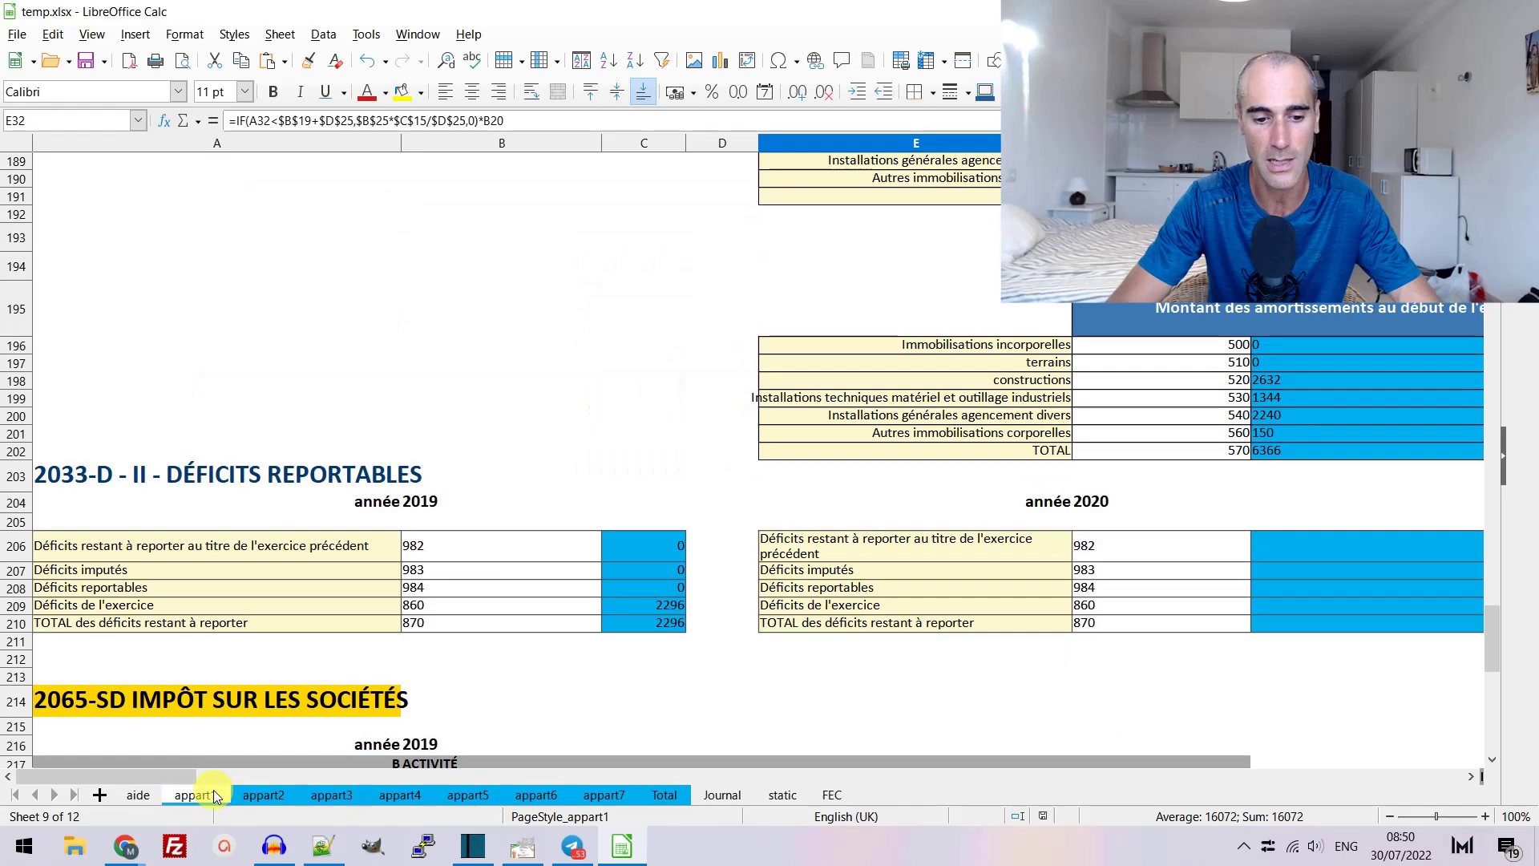
pyautogui.click(258, 795)
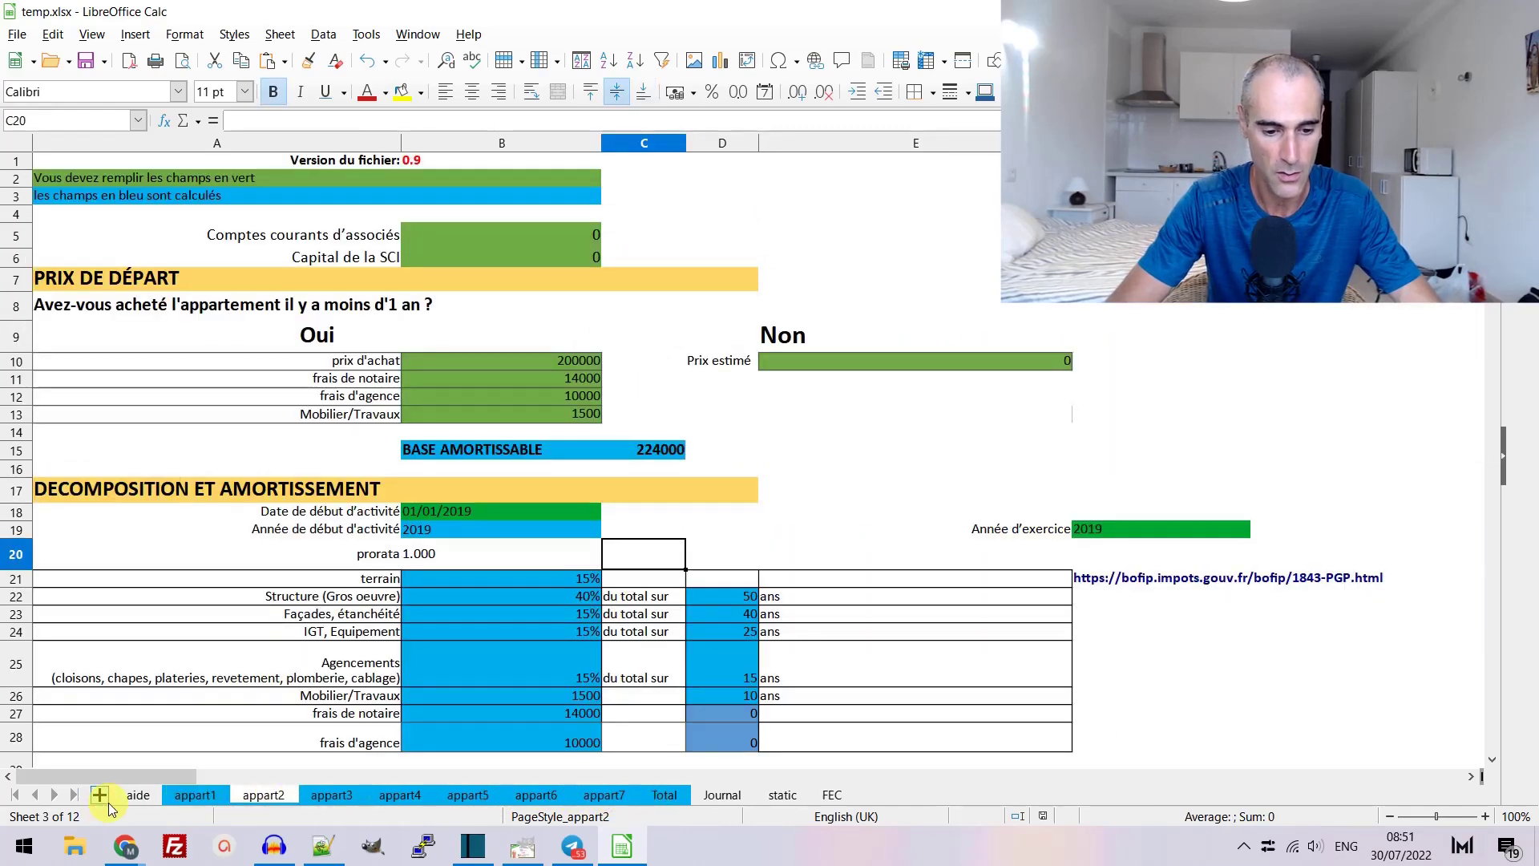
pyautogui.click(138, 795)
pyautogui.click(237, 335)
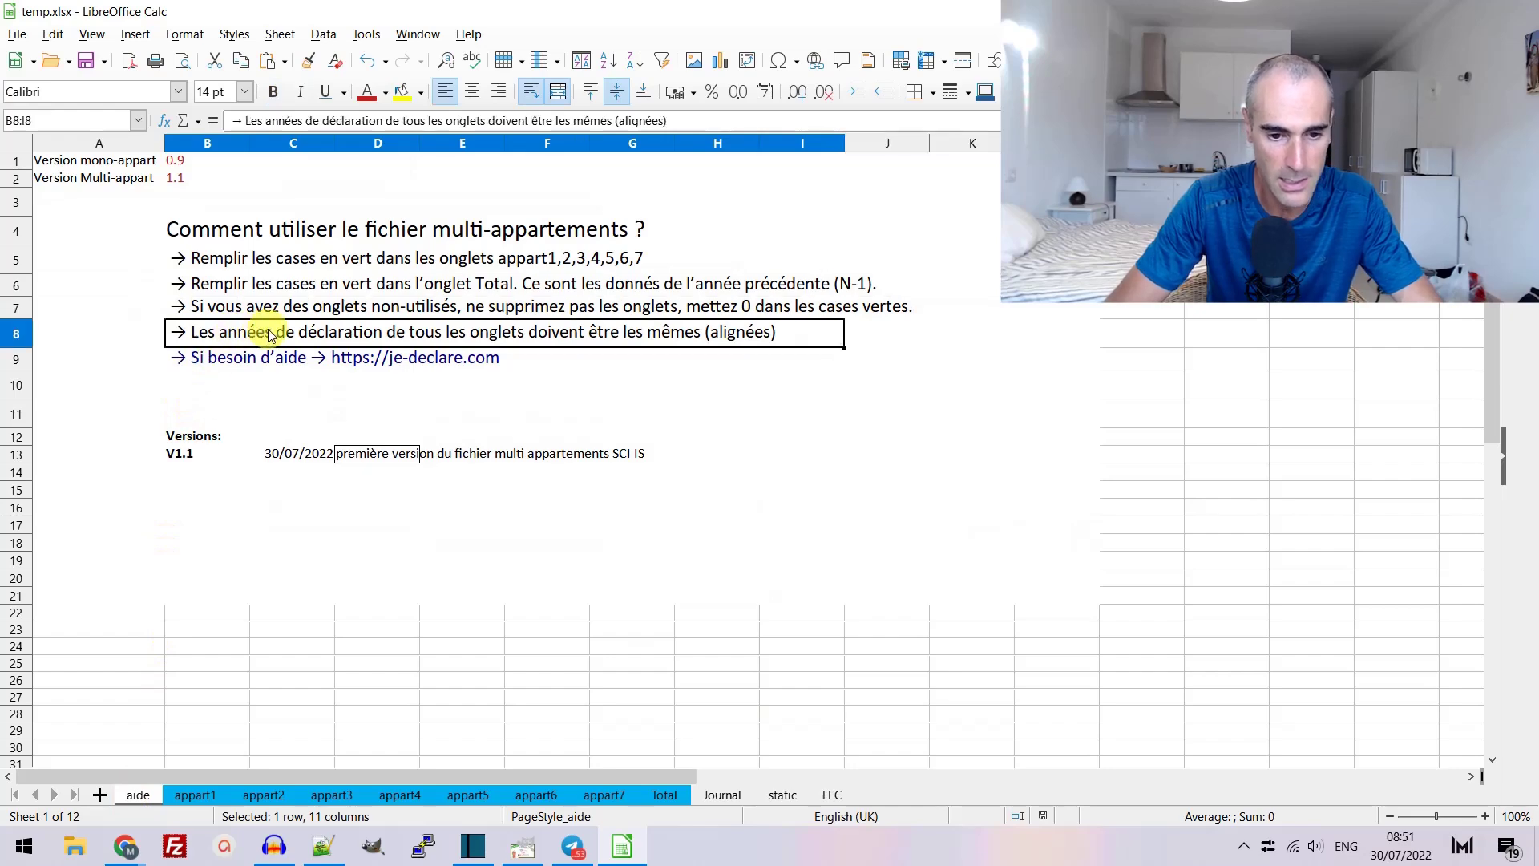
# - View the Journal entries and return to the Compte de résultat section of the Total sheet
pyautogui.click(710, 795)
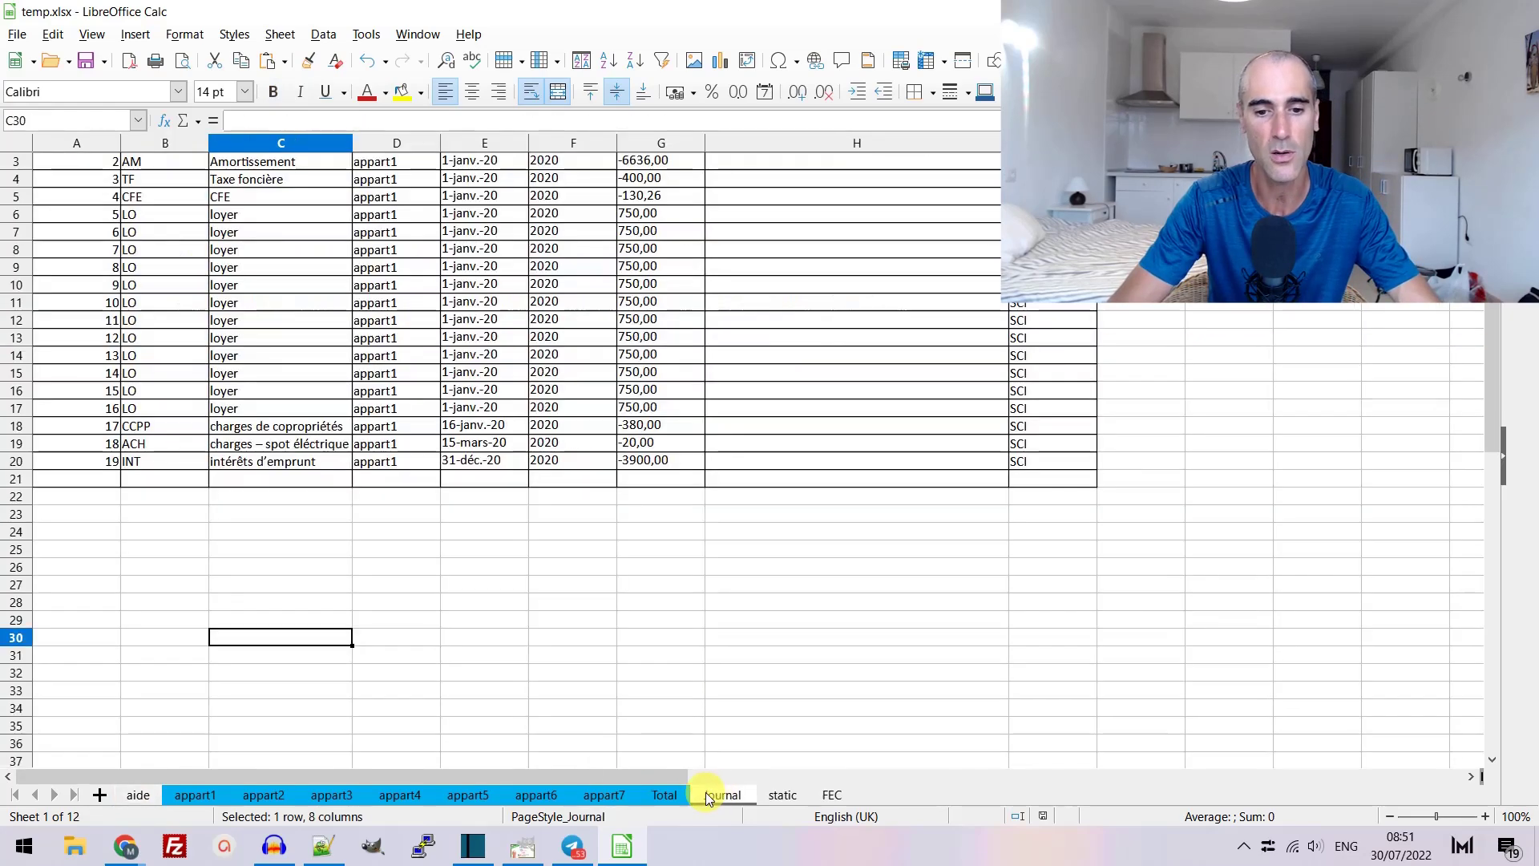
pyautogui.click(661, 795)
pyautogui.scroll(14, 575, 635)
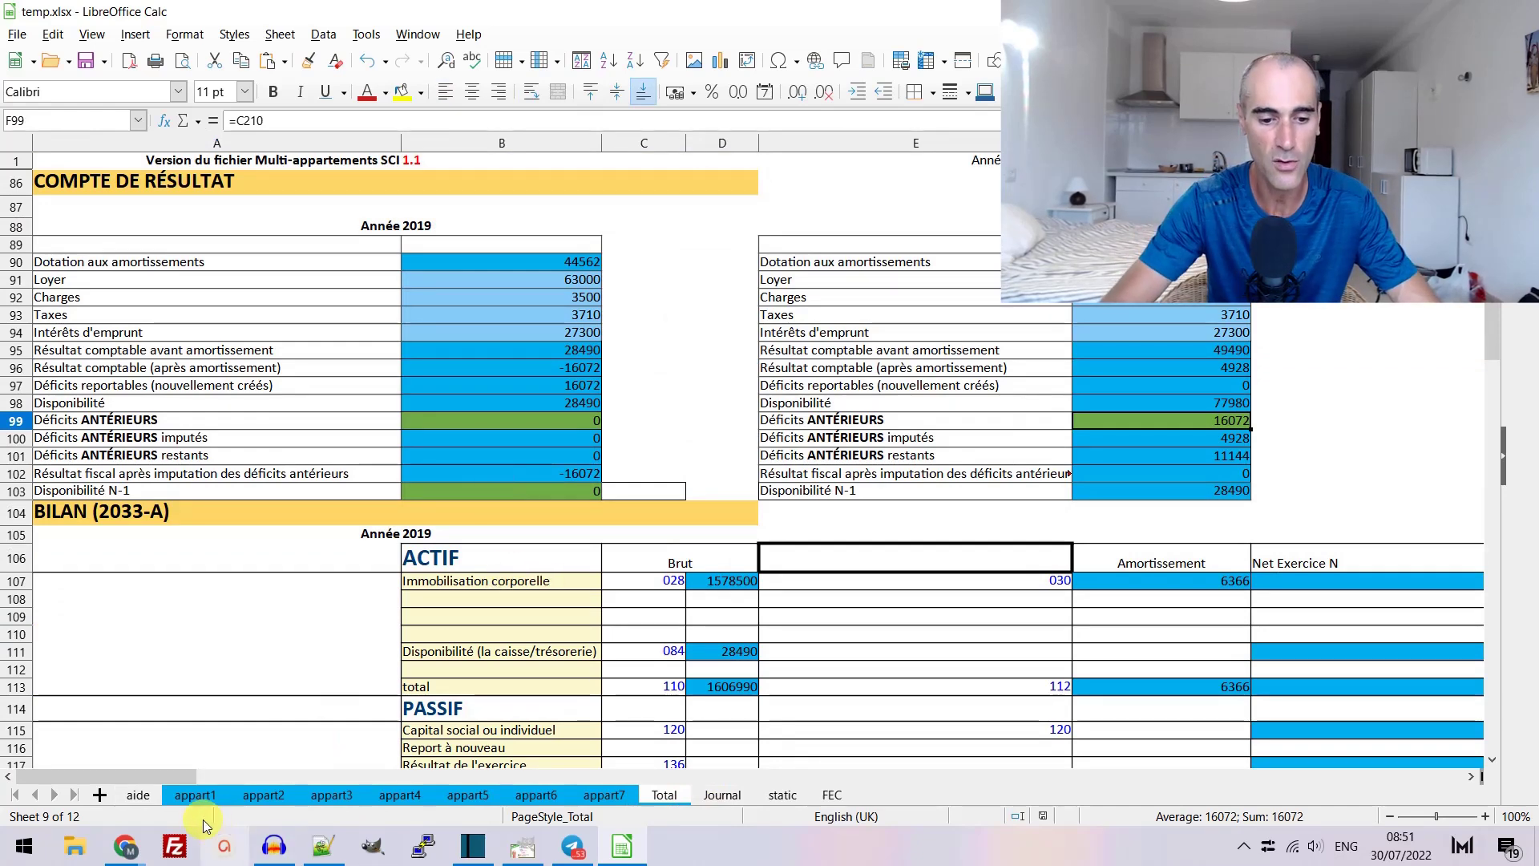
# - Show the Prix de départ section at the beginning of the appart1 sheet
pyautogui.click(190, 795)
pyautogui.scroll(20, 272, 617)
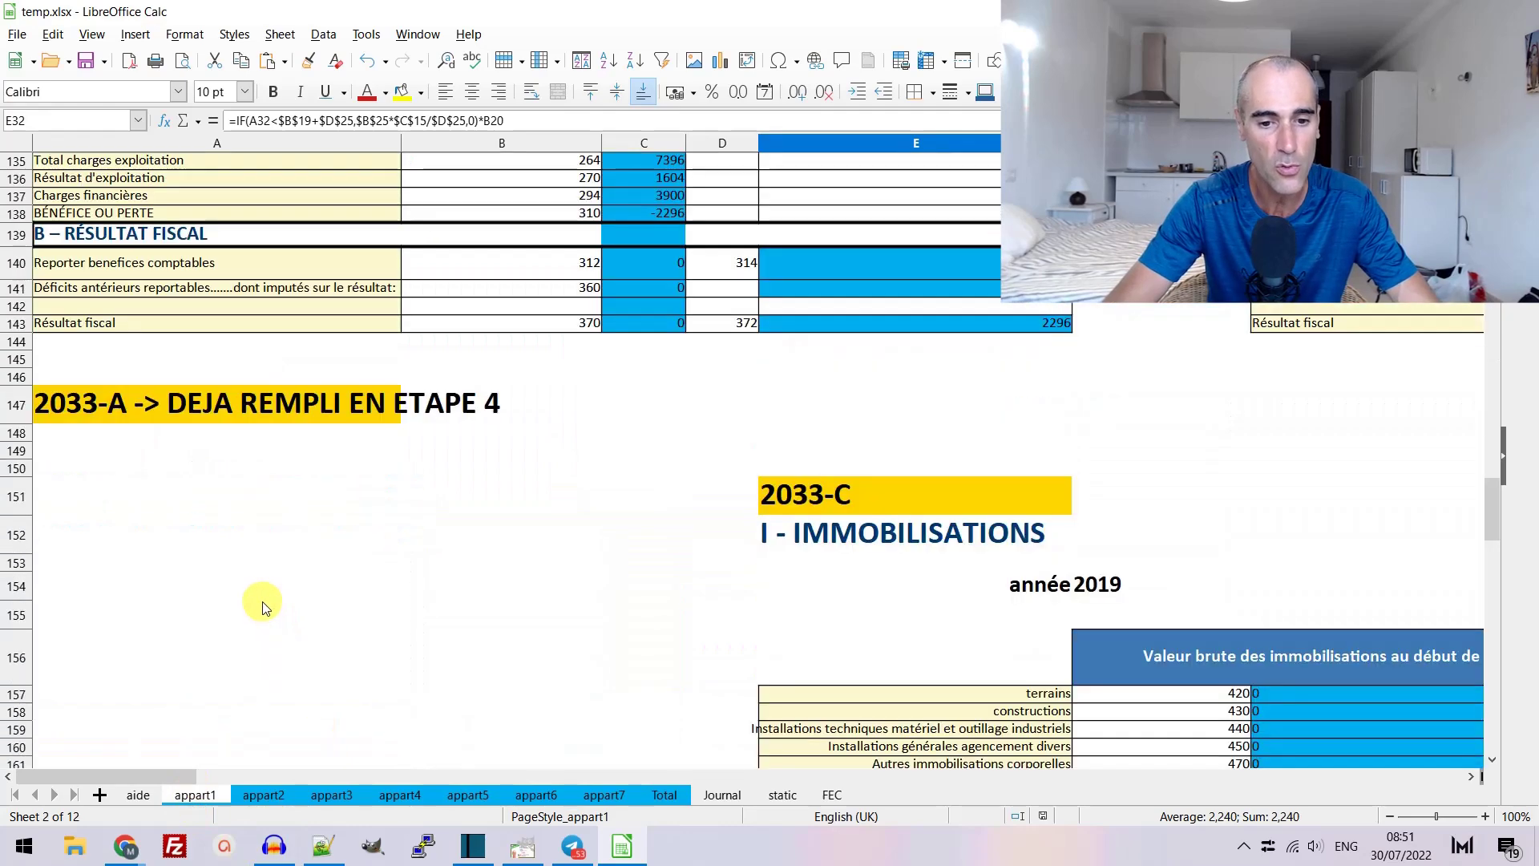
pyautogui.scroll(20, 258, 598)
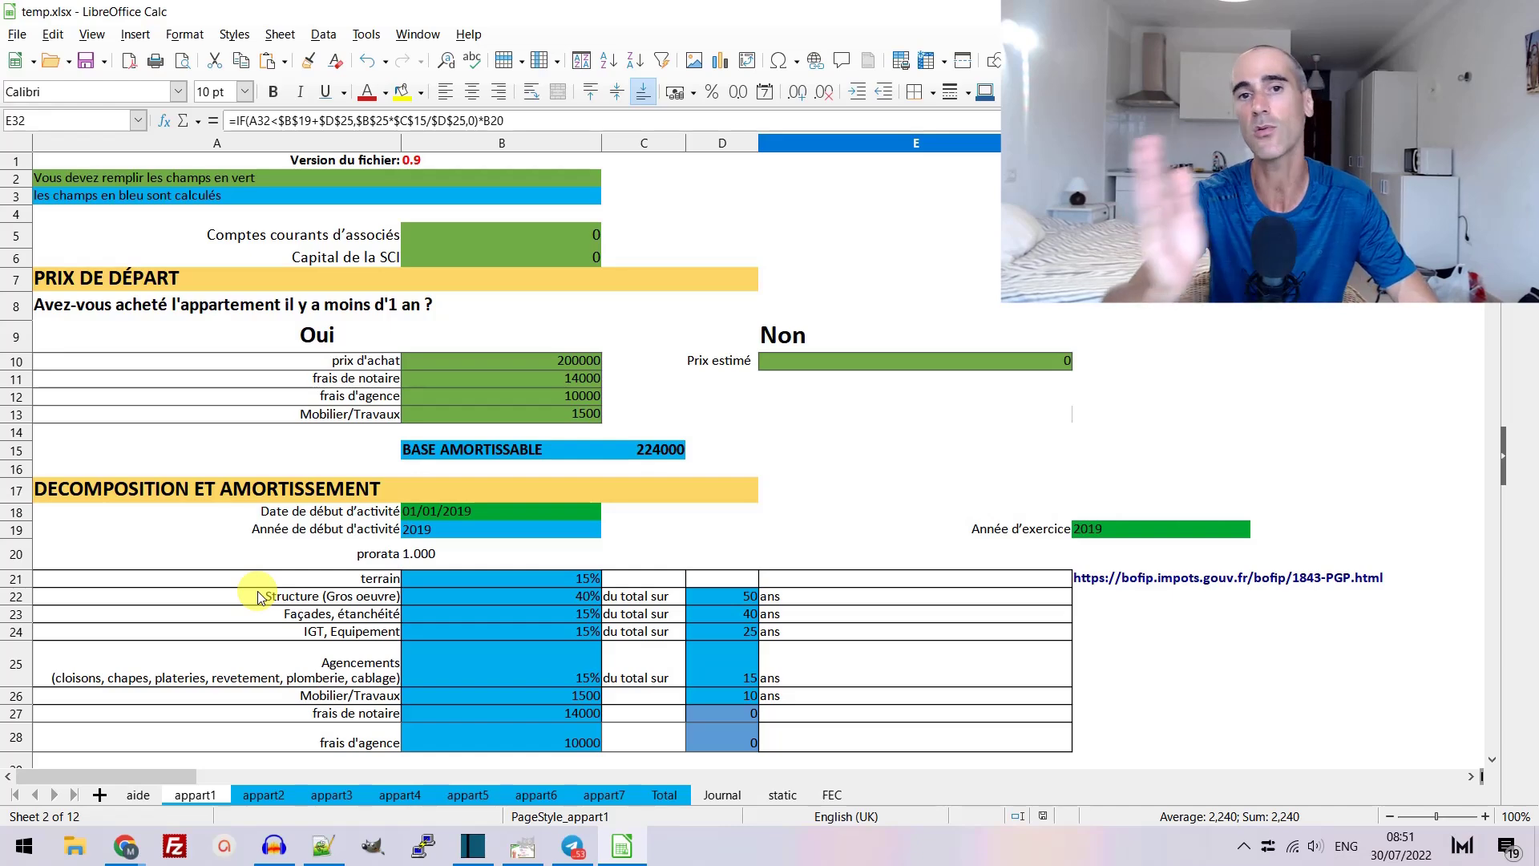
# - Review the Compte de résultat and the 2019 and 2020 2033-B tables of the appart2 sheet
pyautogui.click(261, 794)
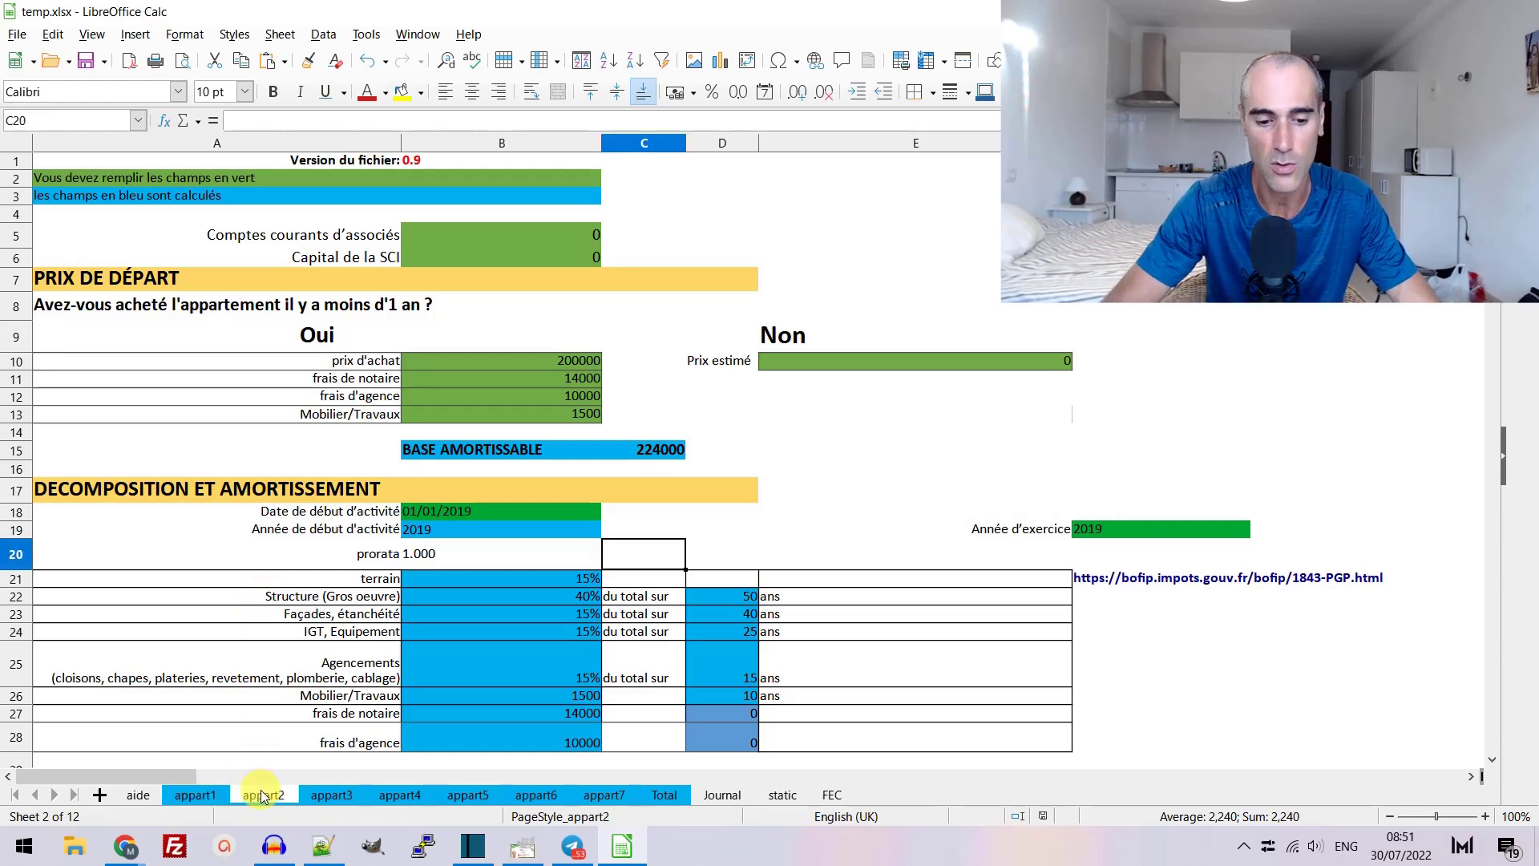
pyautogui.scroll(-20, 400, 679)
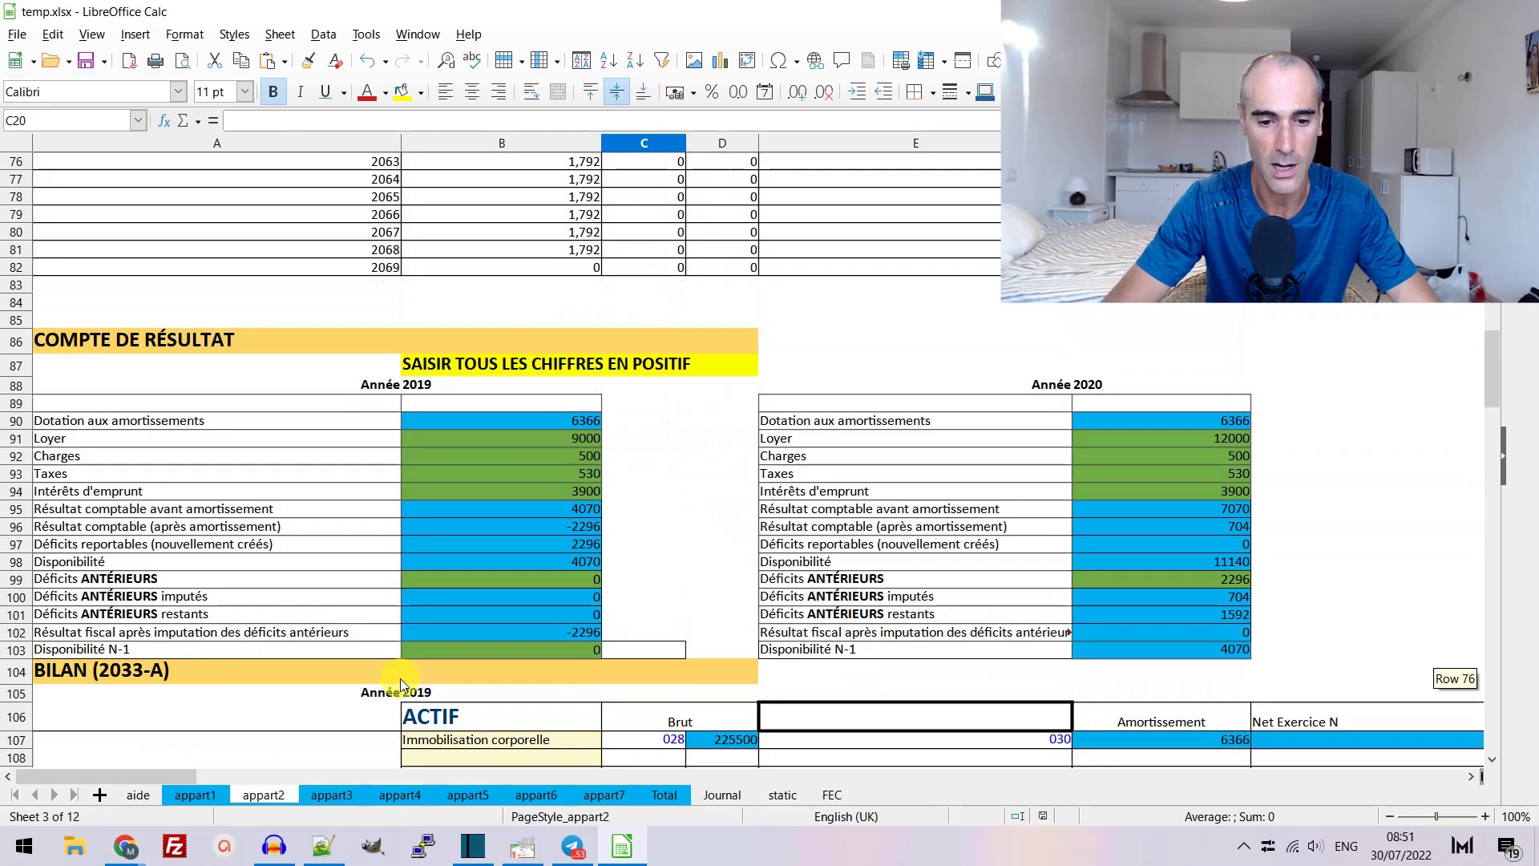
pyautogui.scroll(-10, 408, 667)
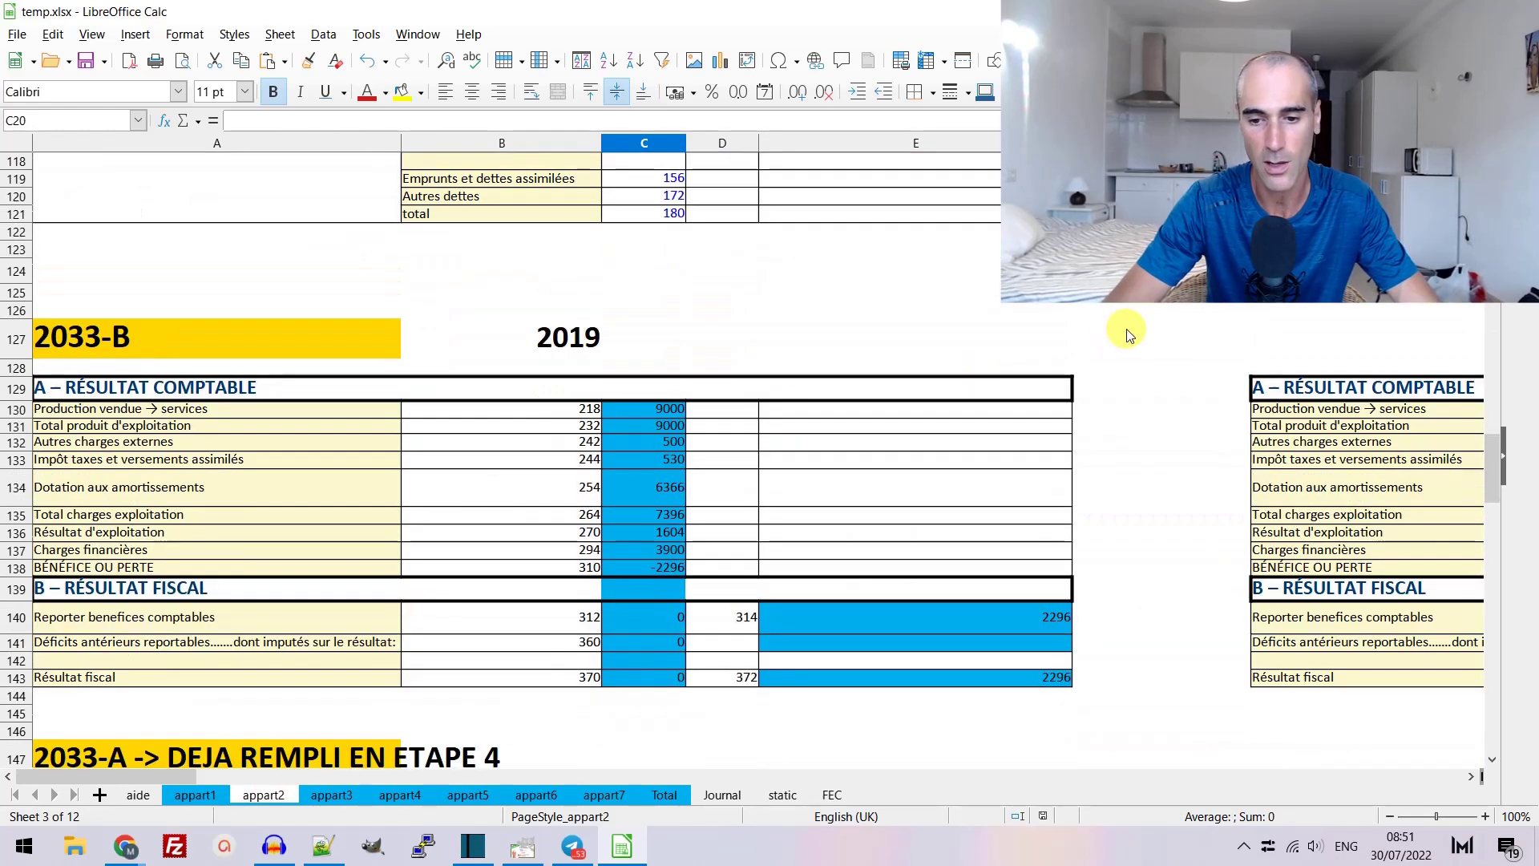
pyautogui.click(1165, 355)
pyautogui.hscroll(1, 1164, 355)
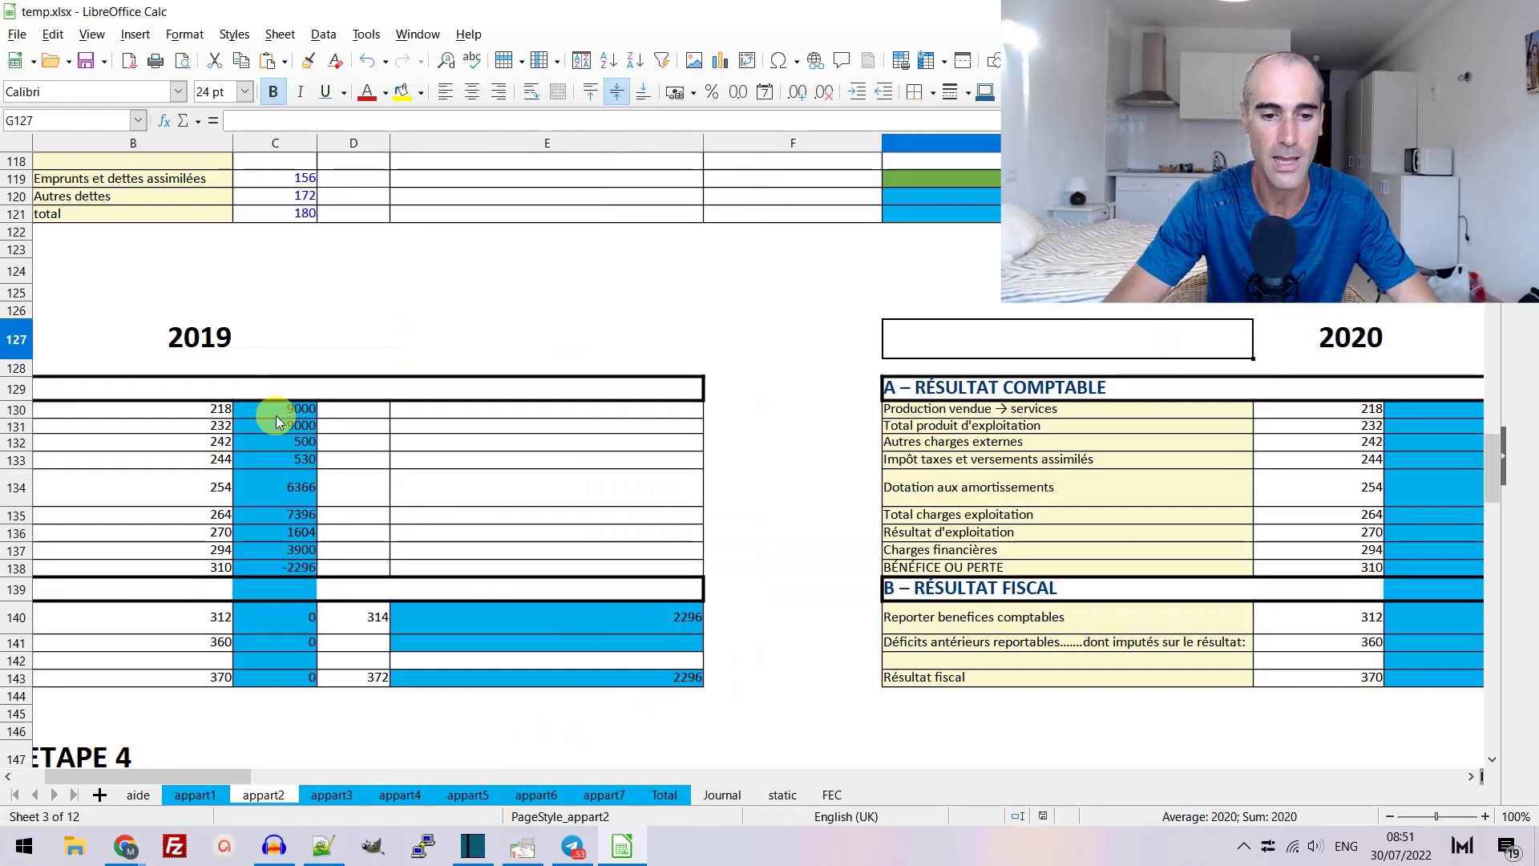
pyautogui.press('Home')
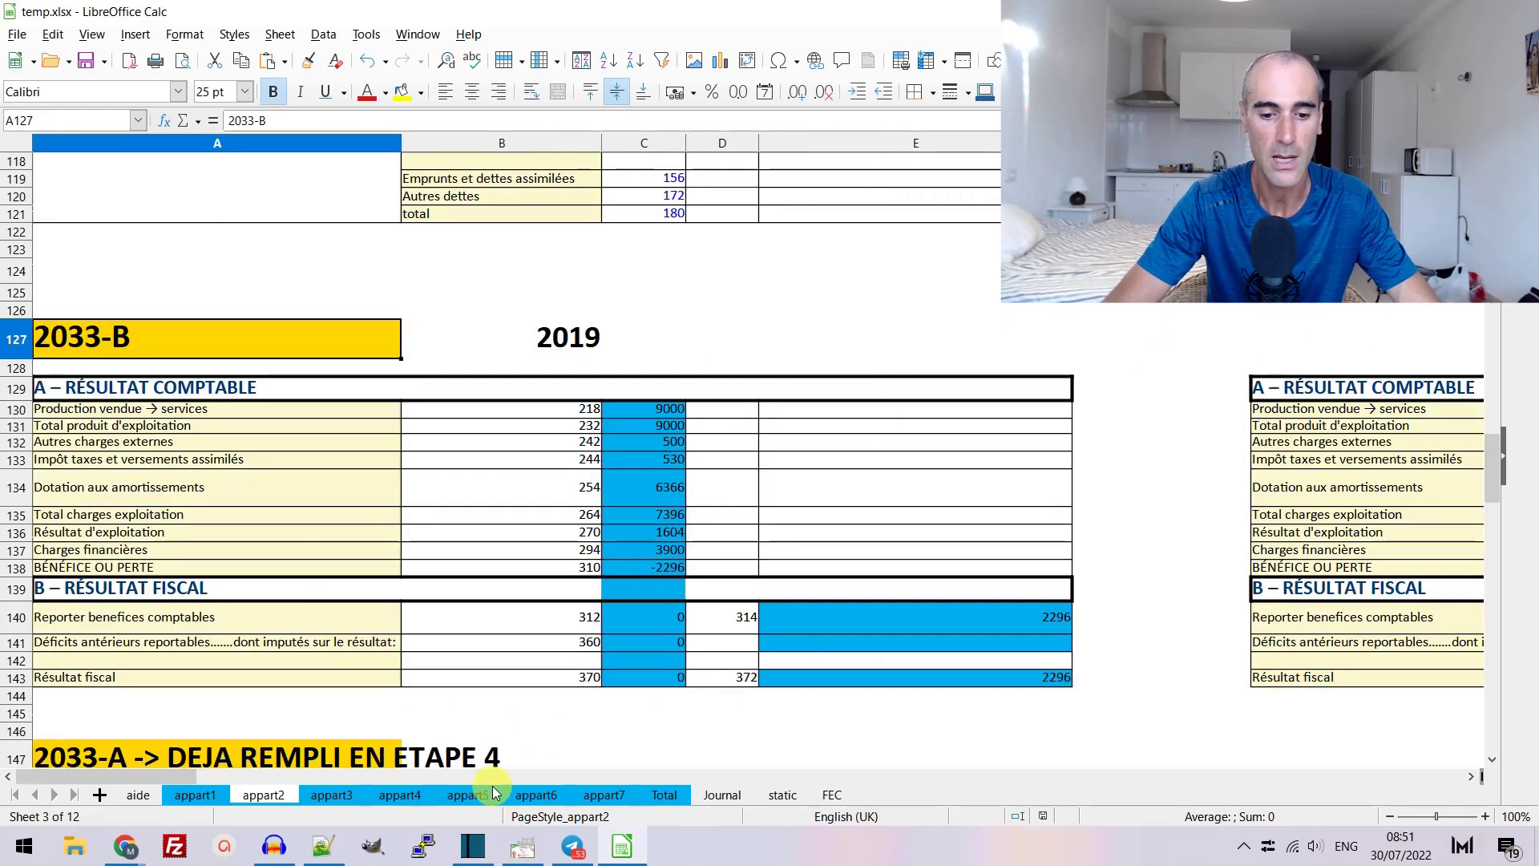
# - Switch between the Total and appart7 sheets, ending on the Total sheet's income statement
pyautogui.click(660, 792)
pyautogui.click(616, 796)
pyautogui.click(648, 797)
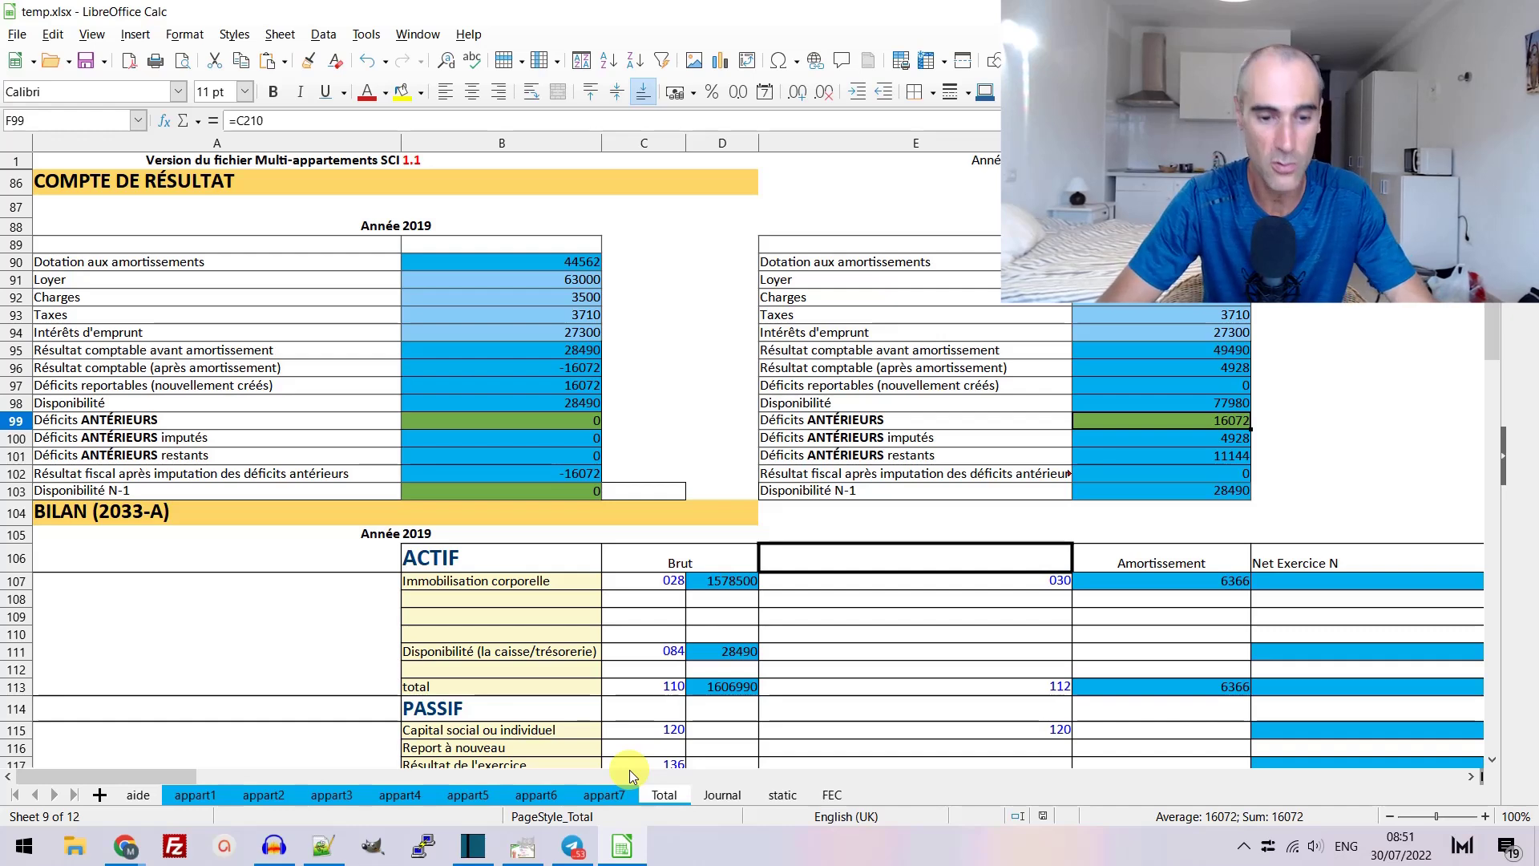
# - Examine the appart1 decomposition percentages and durations, including Structure share B22 and Façades duration D23, and the yearly depreciation table
pyautogui.click(198, 795)
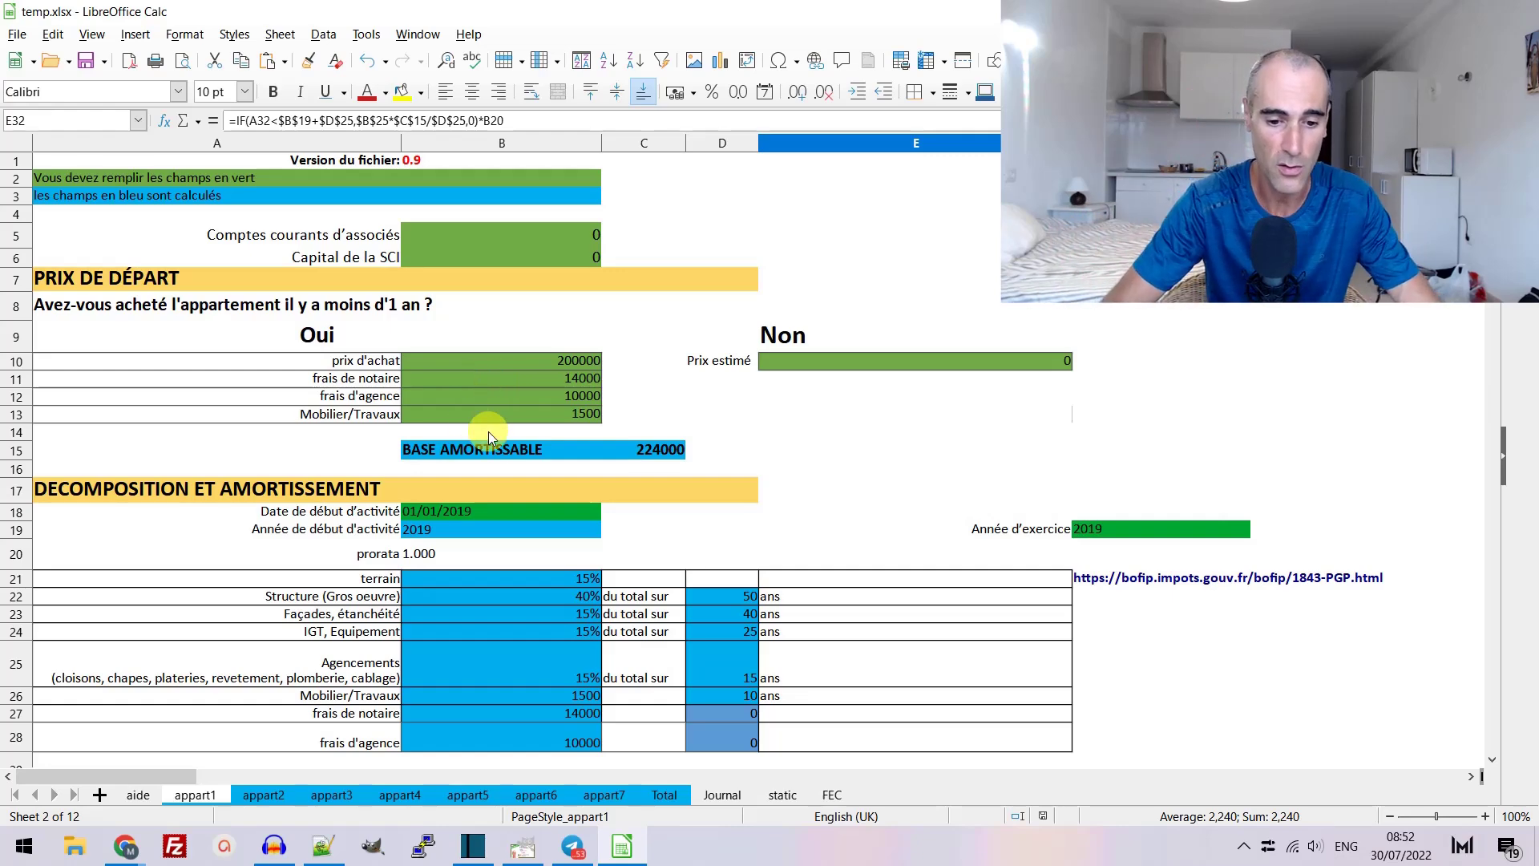
pyautogui.scroll(-2, 481, 429)
pyautogui.click(548, 485)
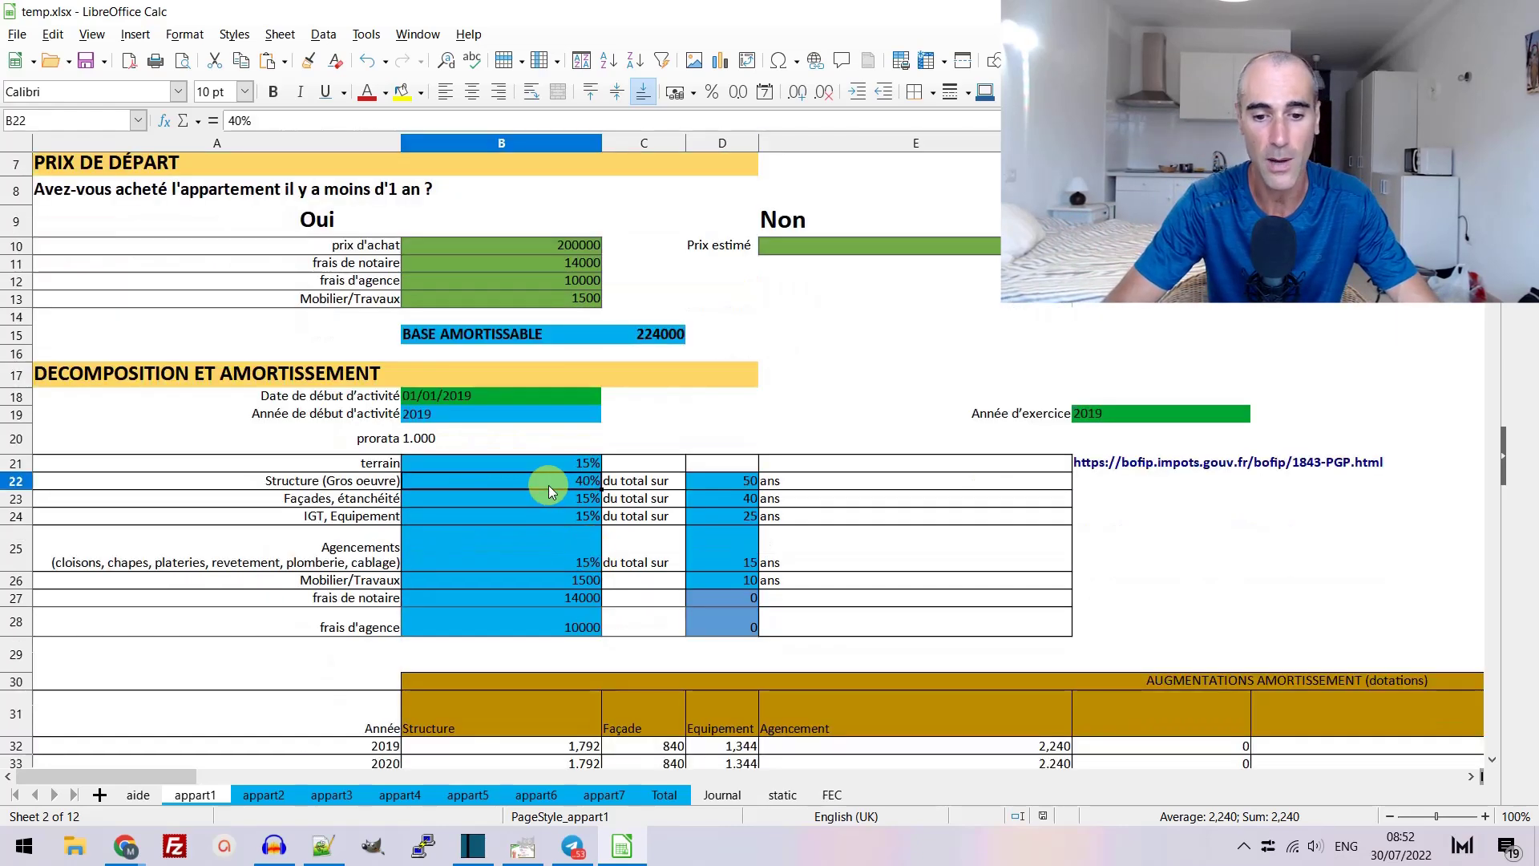
pyautogui.click(706, 498)
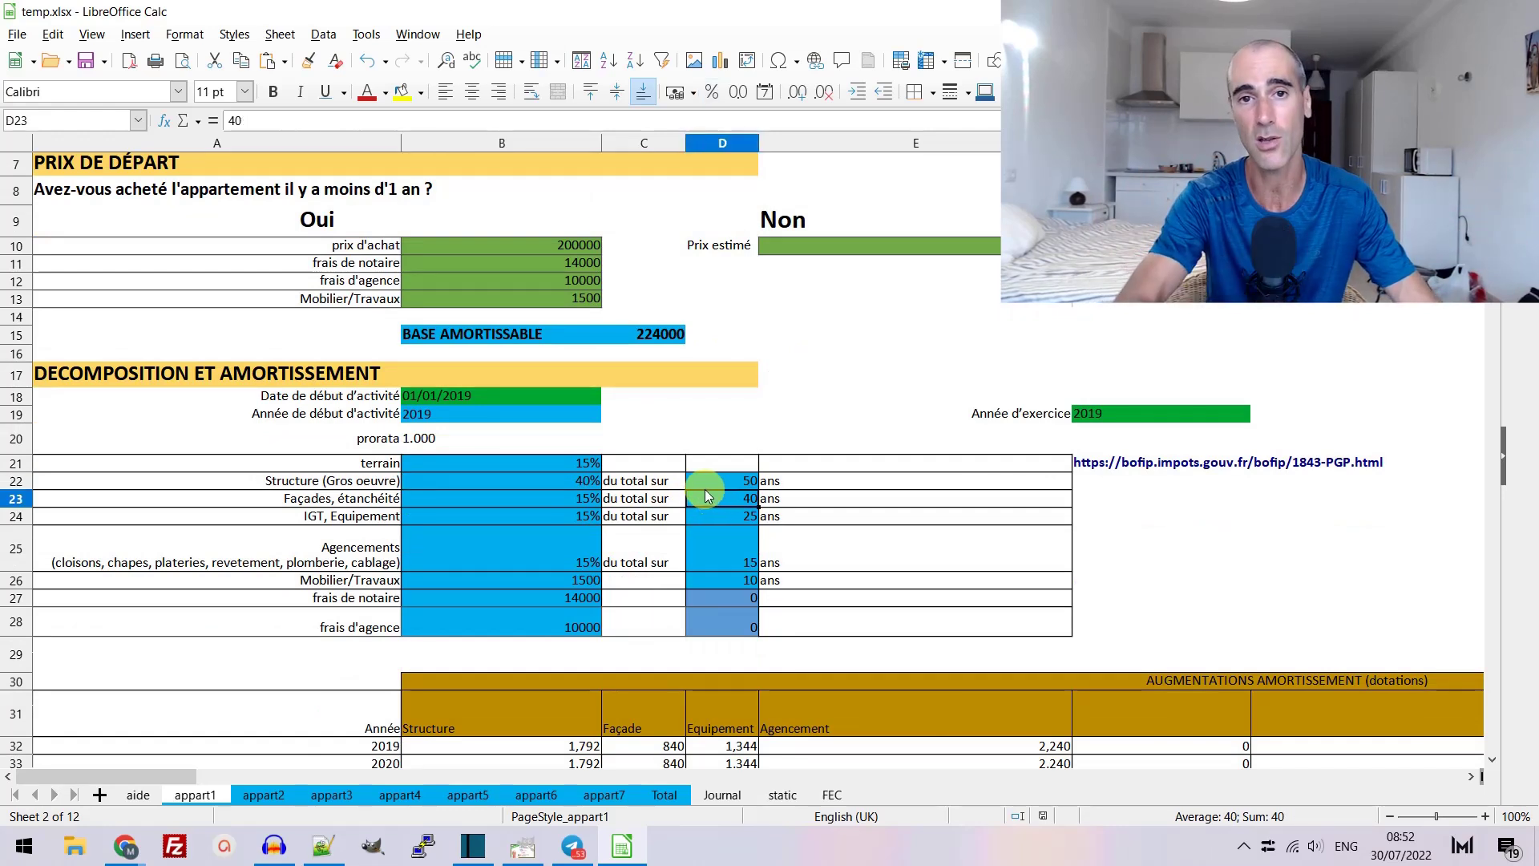
pyautogui.scroll(-4, 502, 656)
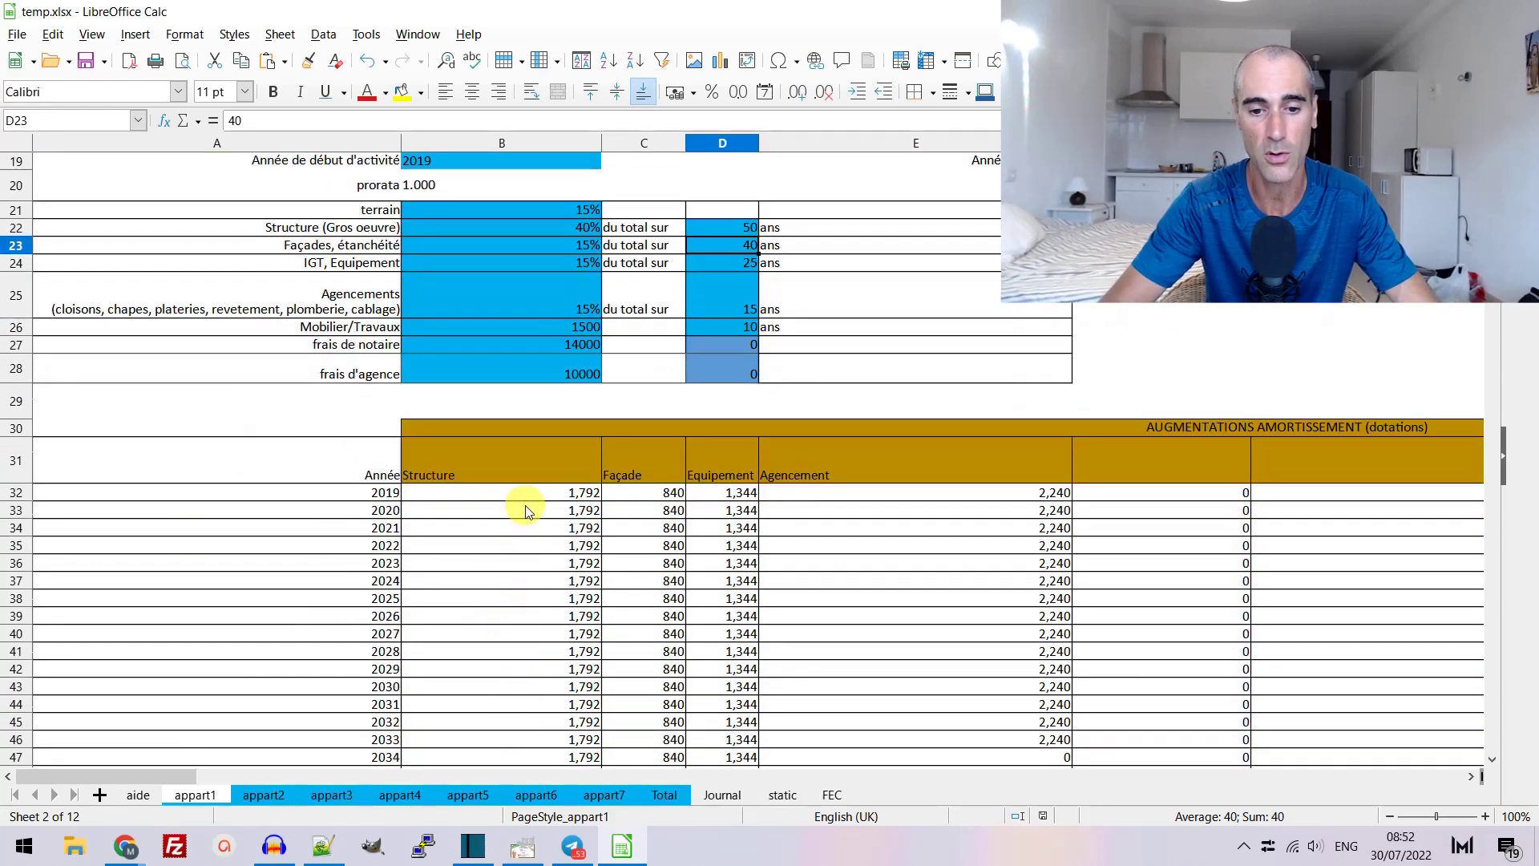
pyautogui.scroll(6, 524, 501)
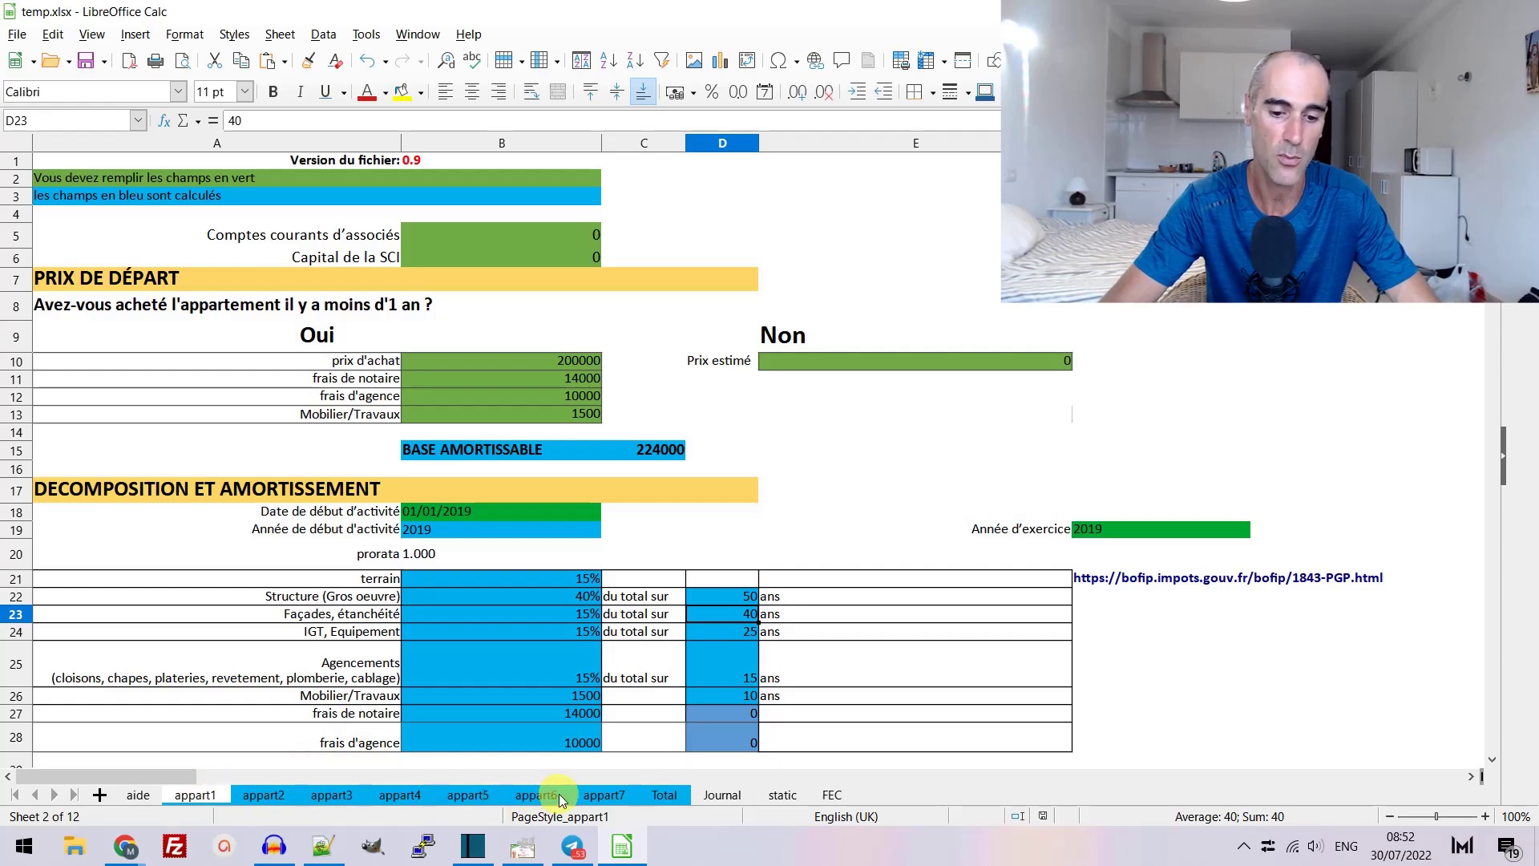
# - Review the Compte de résultat and Bilan (2033-A) sections of the Total sheet and select the empty cell B87
pyautogui.click(662, 795)
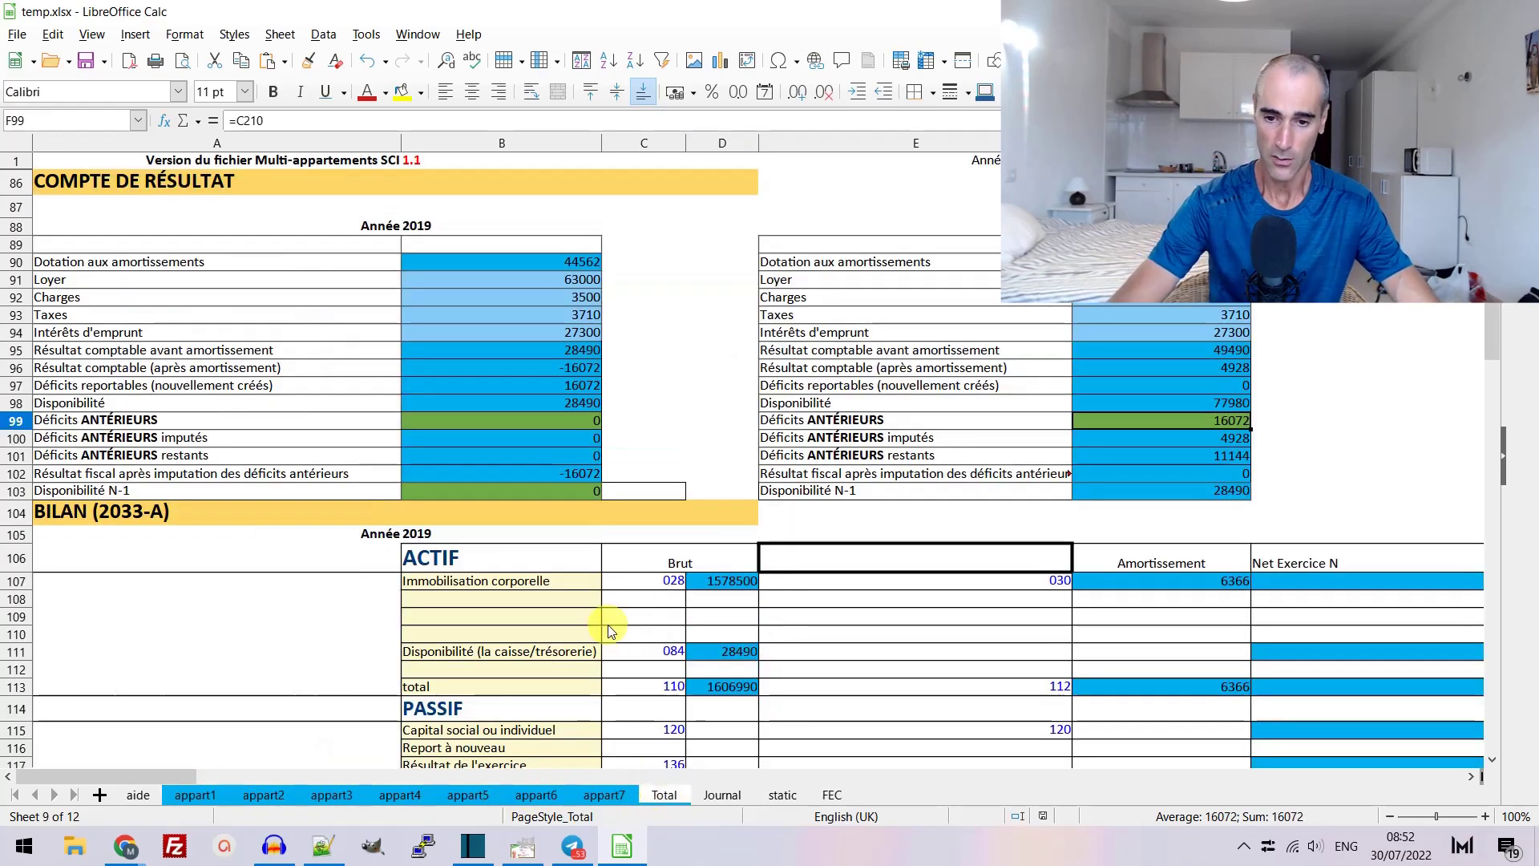
pyautogui.scroll(-2, 610, 625)
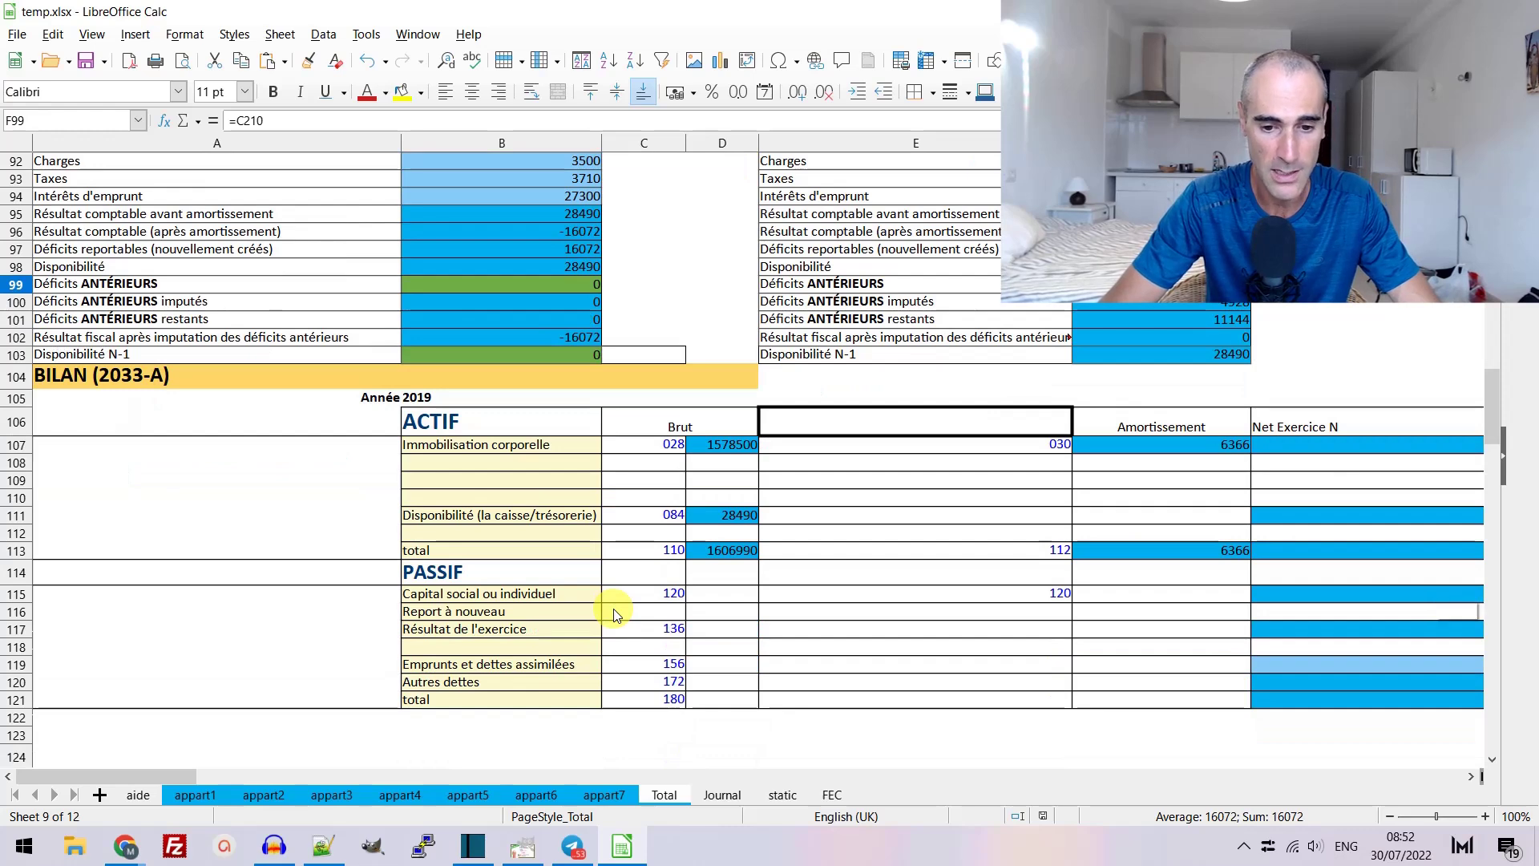
pyautogui.scroll(2, 613, 608)
pyautogui.click(486, 208)
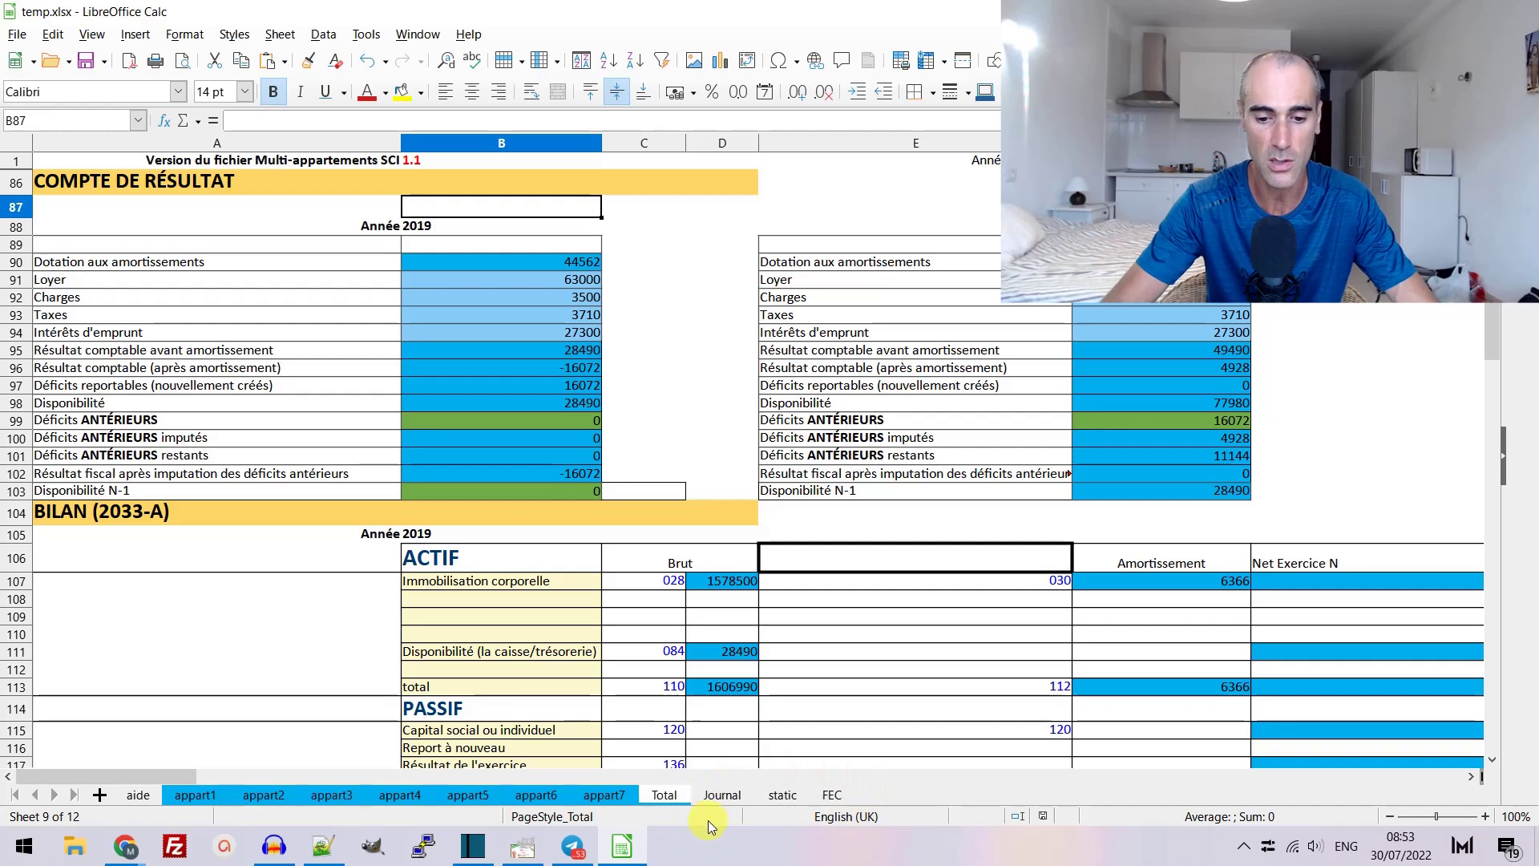
# - Look through the Journal, FEC and static sheets, including the FEC export procedure, and return to the Total sheet
pyautogui.click(717, 795)
pyautogui.click(830, 795)
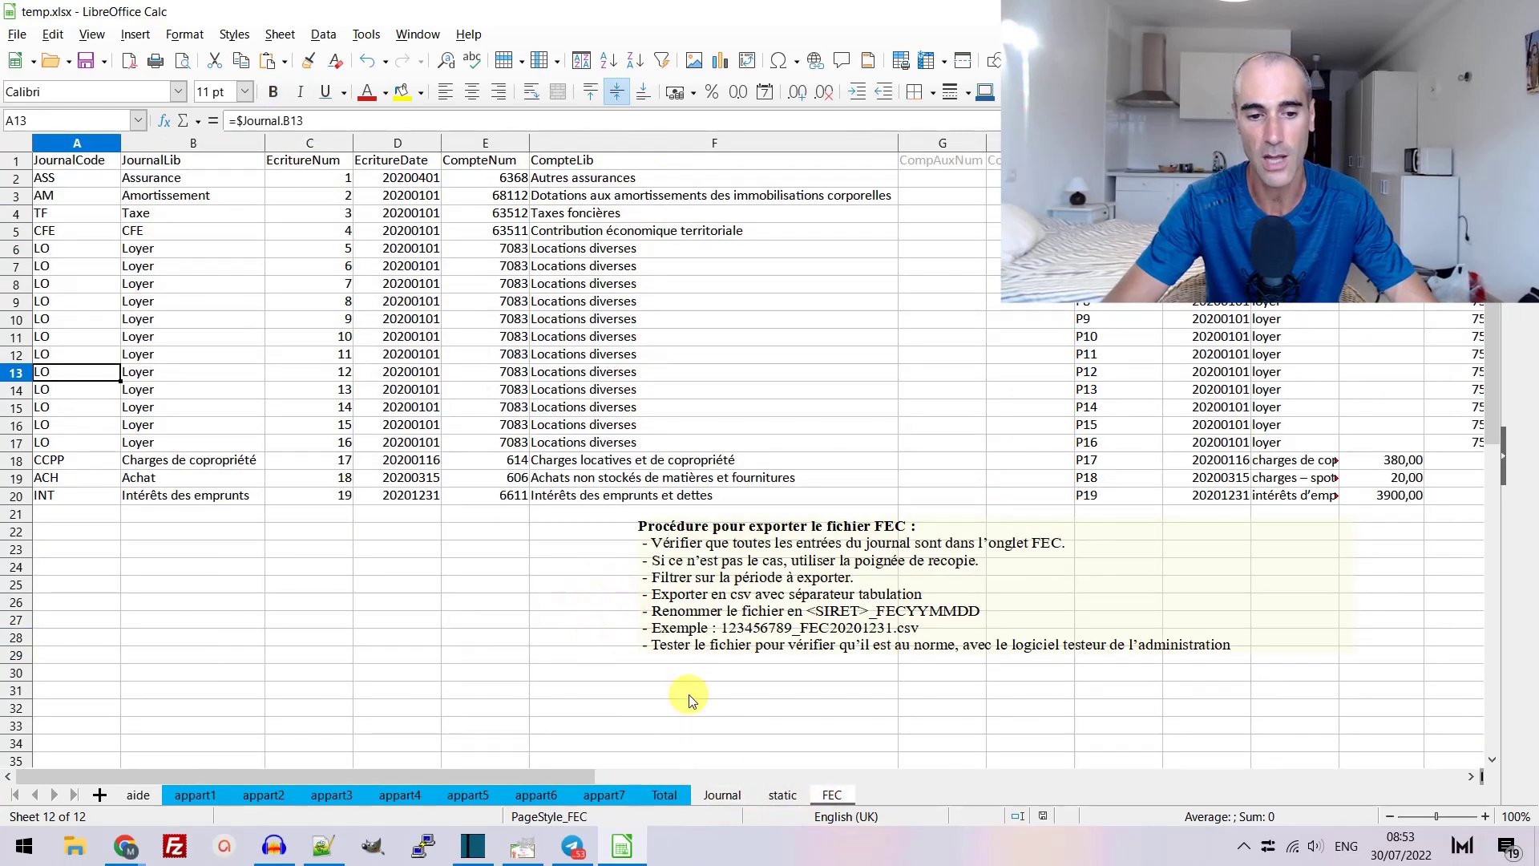
pyautogui.click(781, 793)
pyautogui.click(721, 794)
pyautogui.click(655, 792)
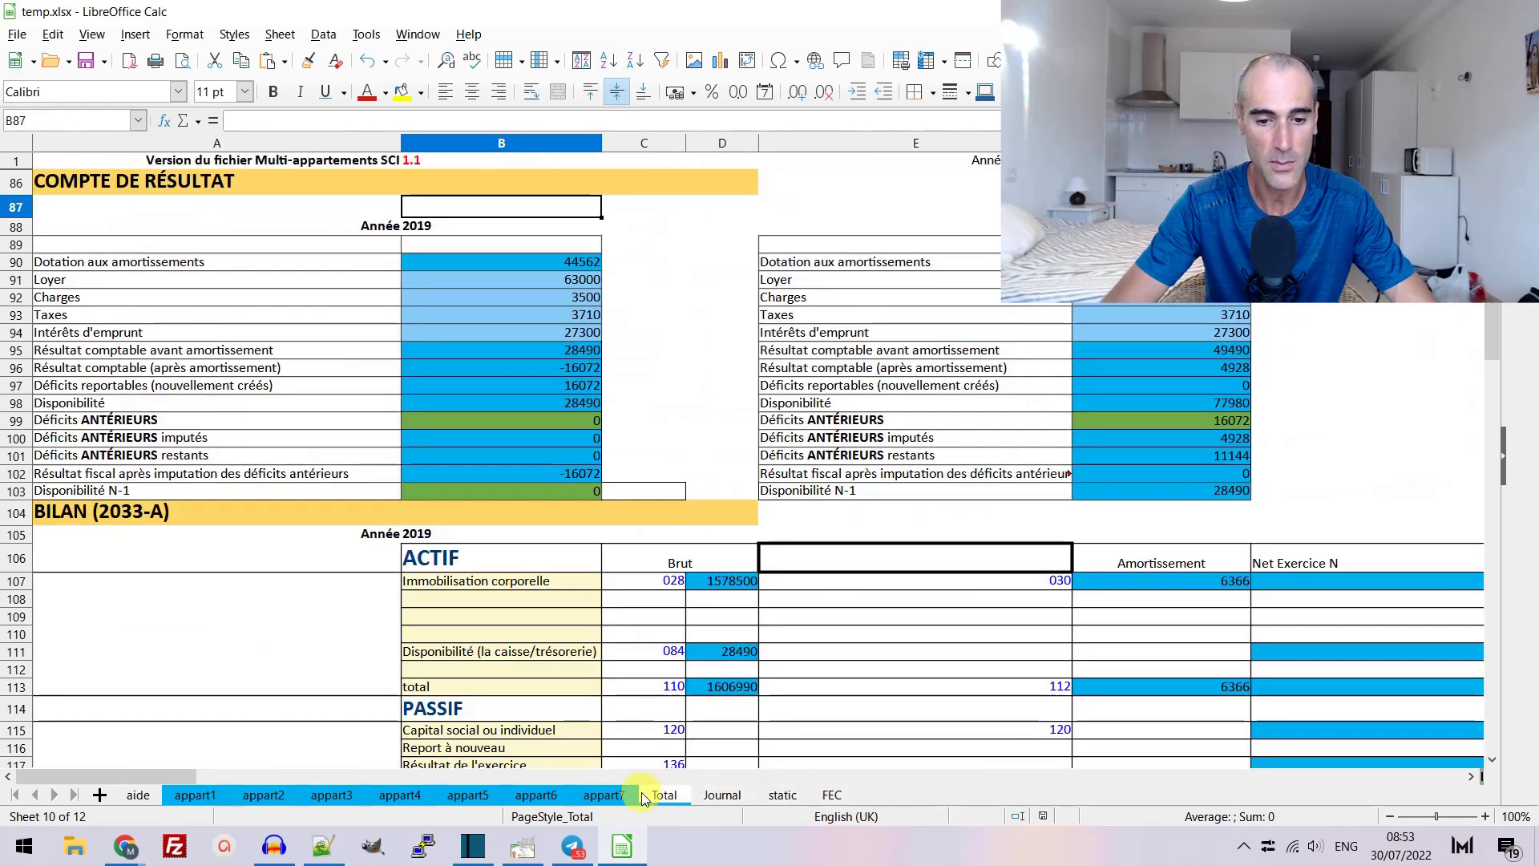